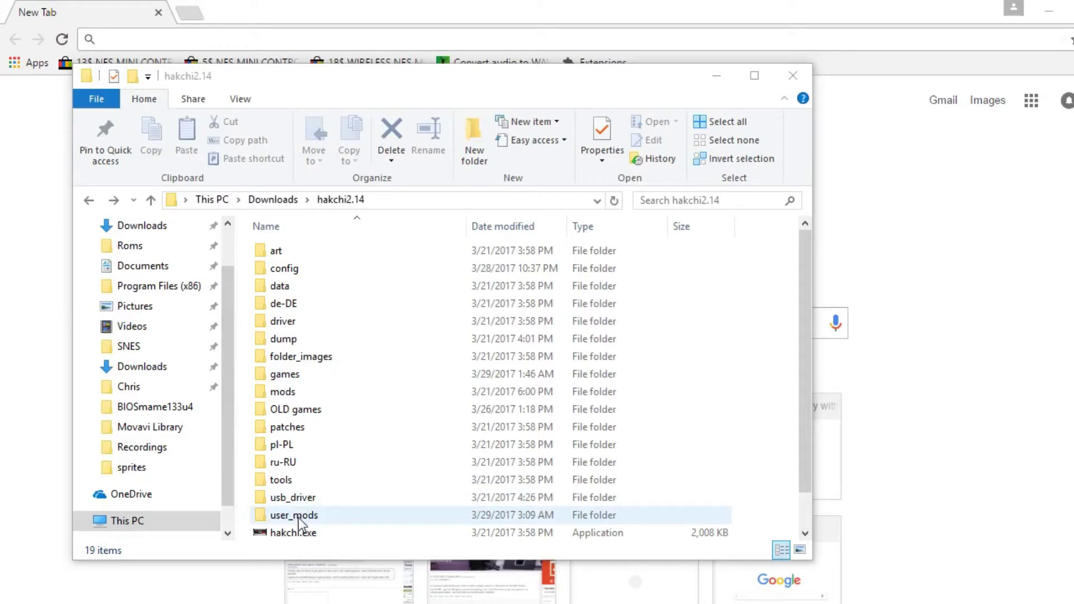
# Open user_mods, then music_hack.hmod, in the hakchi2.14 folder to reveal music.wav
pyautogui.doubleClick(298, 518)
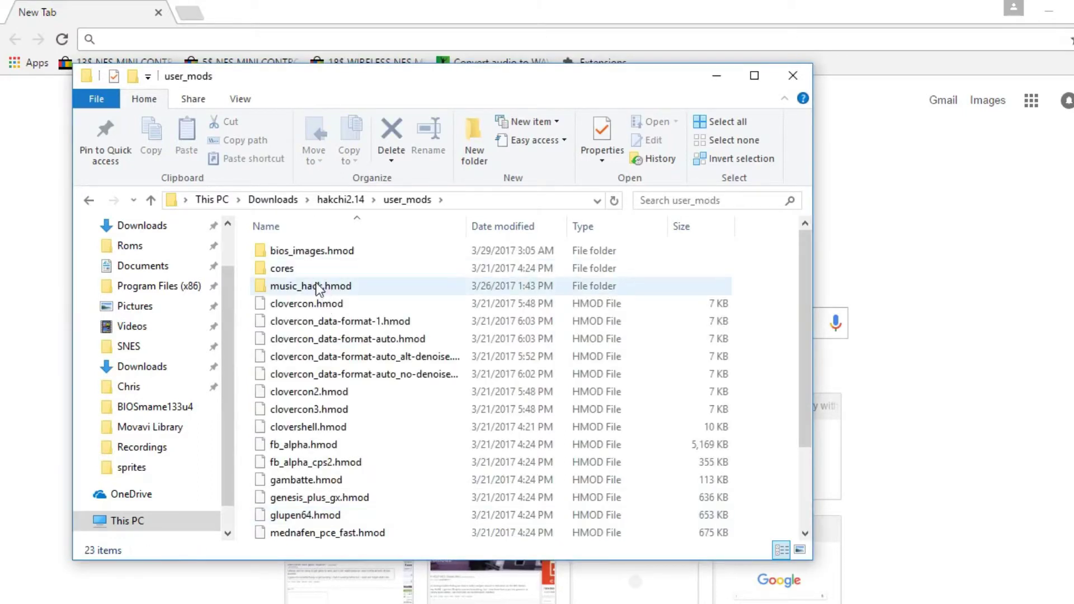
pyautogui.doubleClick(317, 288)
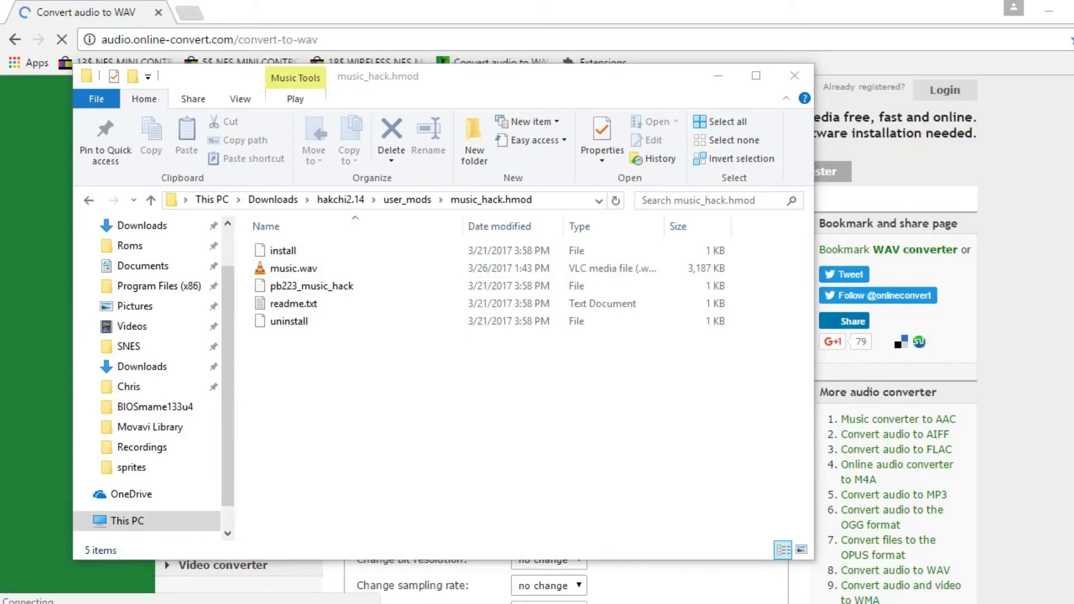
# Upload Megaman wily.mp3 to the Online-Convert audio-to-WAV converter
pyautogui.click(447, 6)
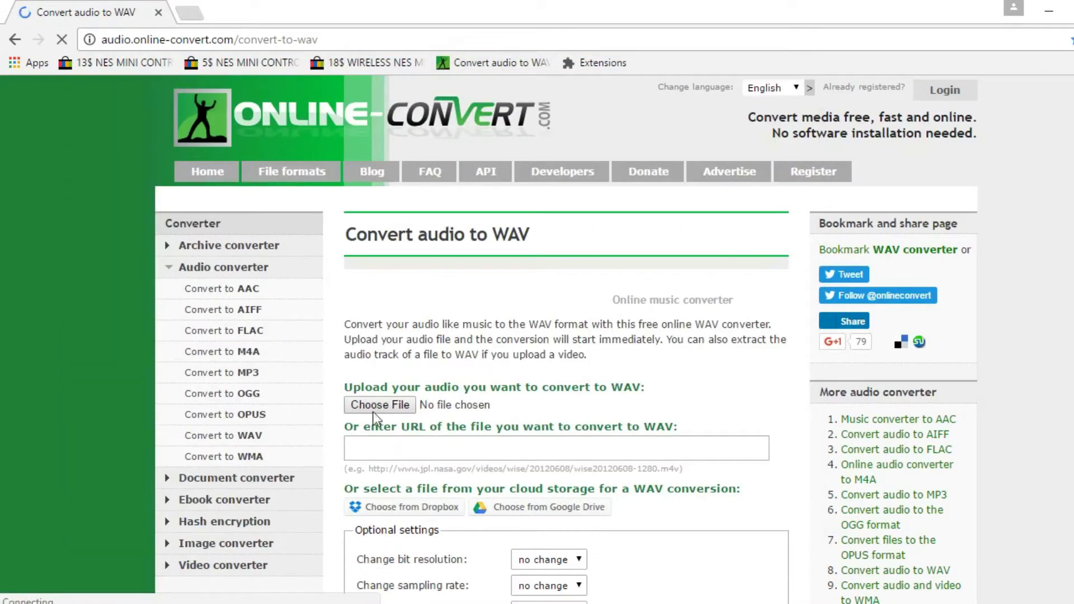
pyautogui.scroll(-2, 374, 417)
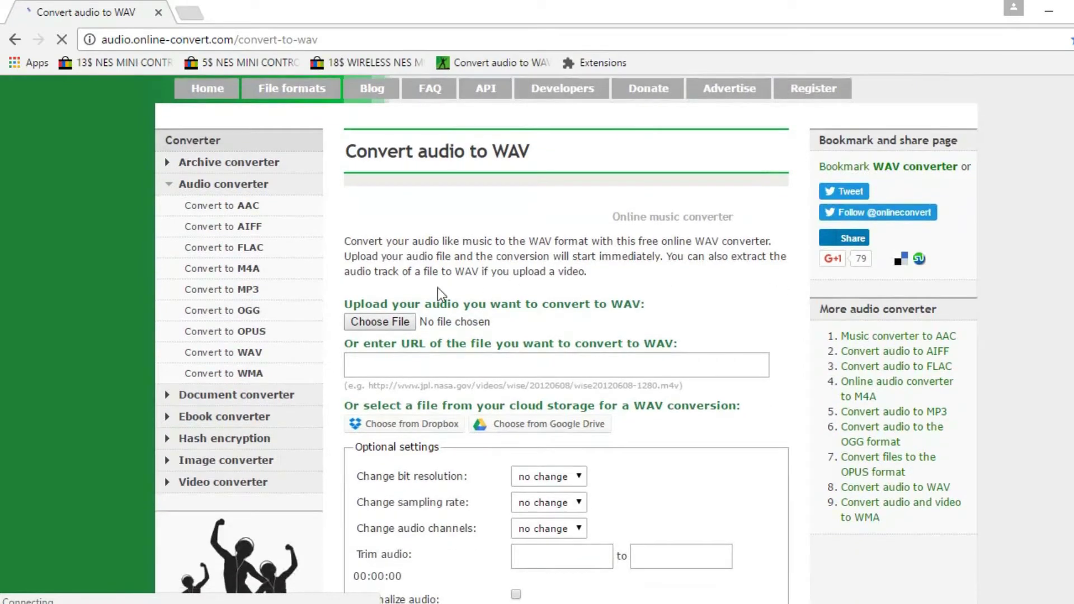
pyautogui.click(381, 326)
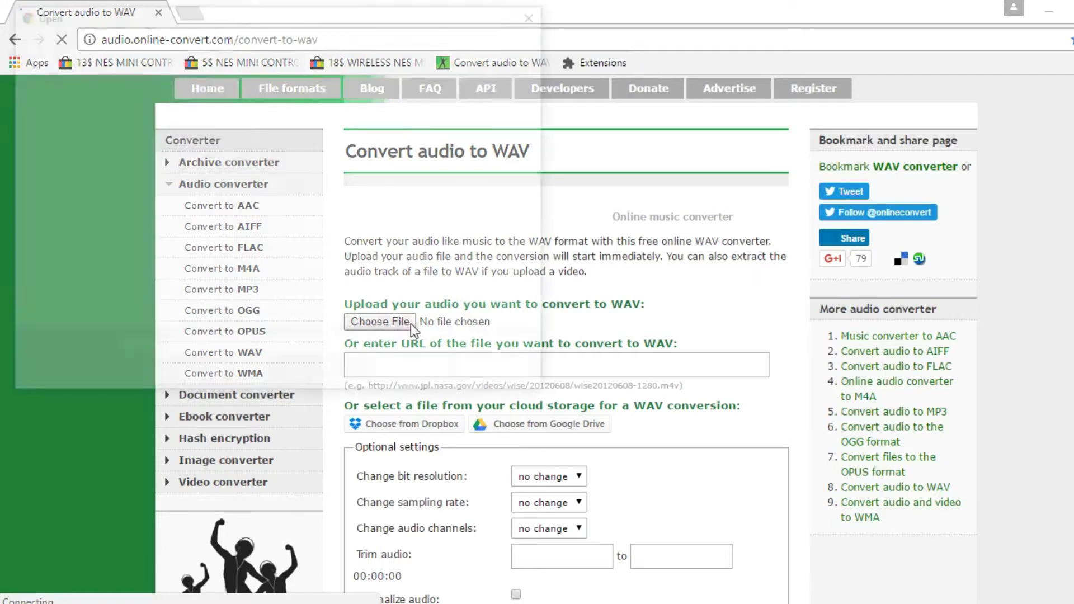
pyautogui.doubleClick(229, 119)
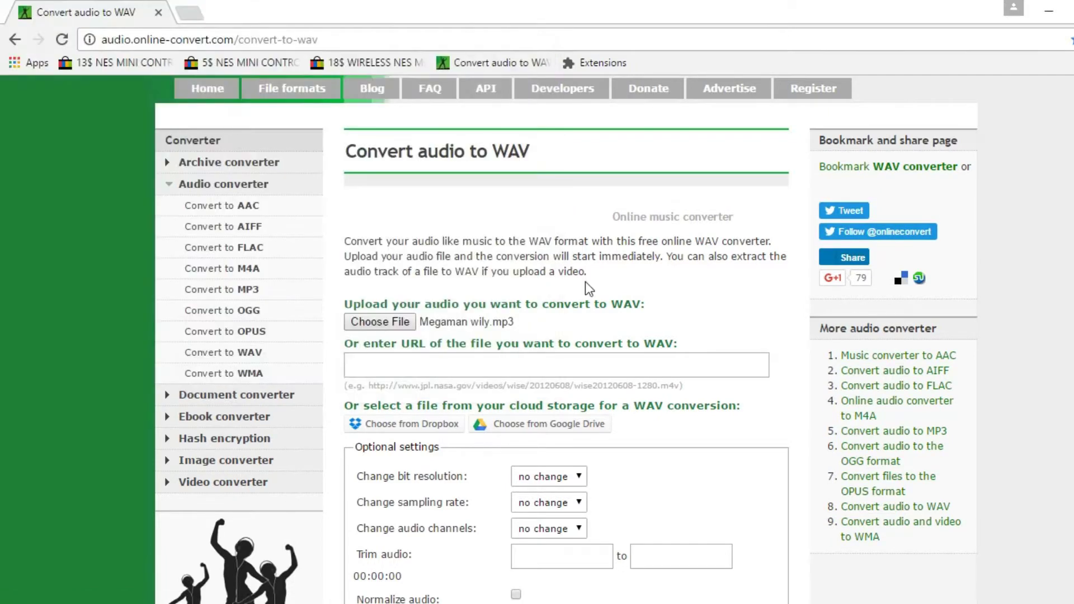
# Show the advanced options and run the WAV conversion, downloading Megaman_wily.wav
pyautogui.scroll(-3, 586, 281)
pyautogui.scroll(-1, 471, 420)
pyautogui.click(468, 449)
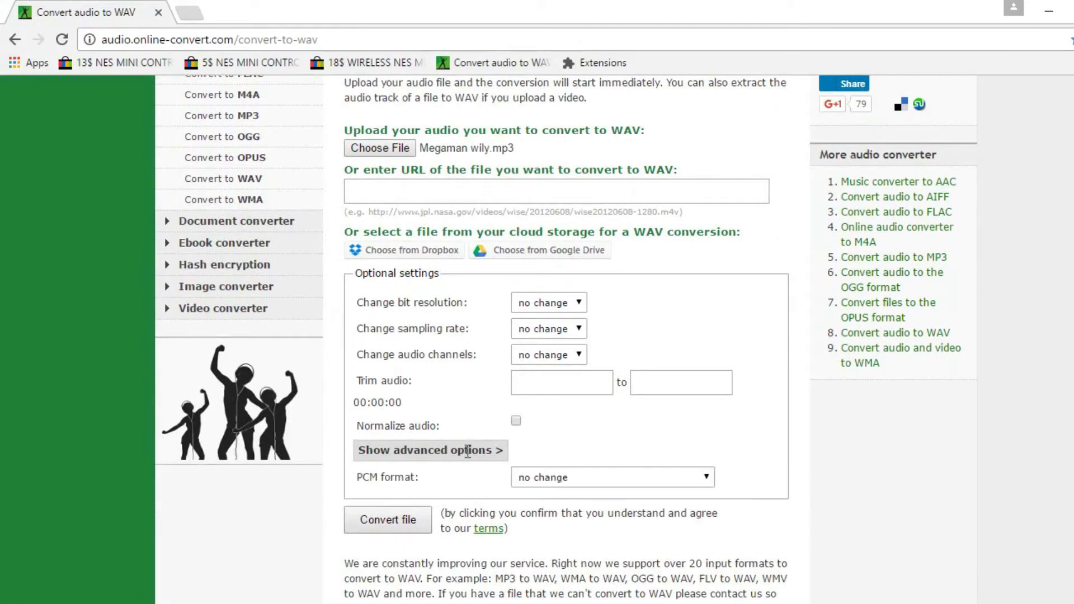
pyautogui.scroll(-1, 468, 449)
pyautogui.rightClick(927, 363)
pyautogui.click(389, 464)
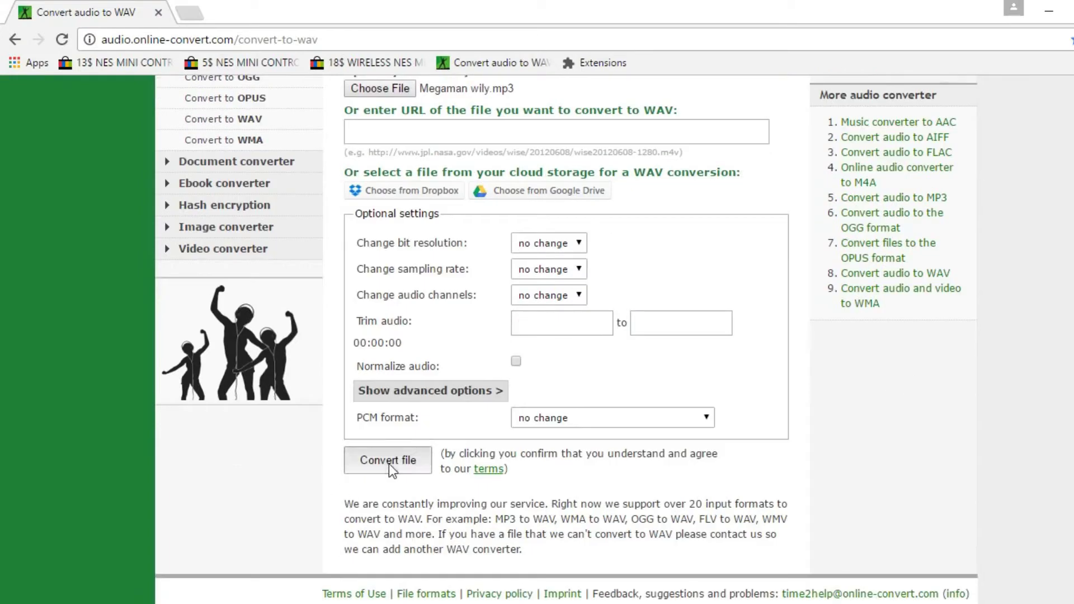
pyautogui.scroll(-2, 388, 464)
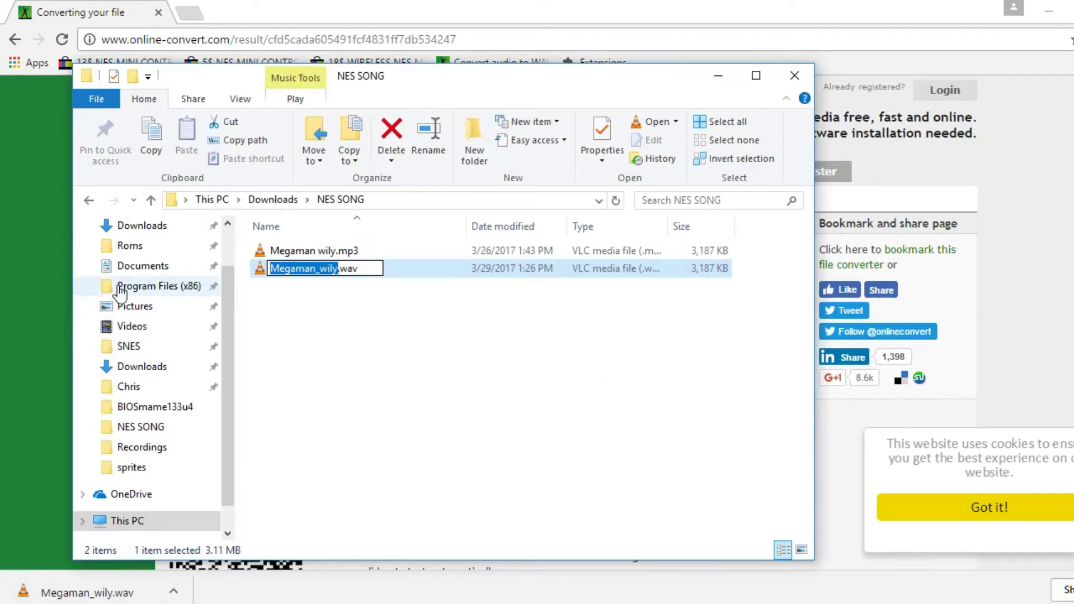
# Rename Megaman_wily.wav to Music.wav and paste it over music.wav in music_hack.hmod
pyautogui.write('Music')
pyautogui.click(307, 311)
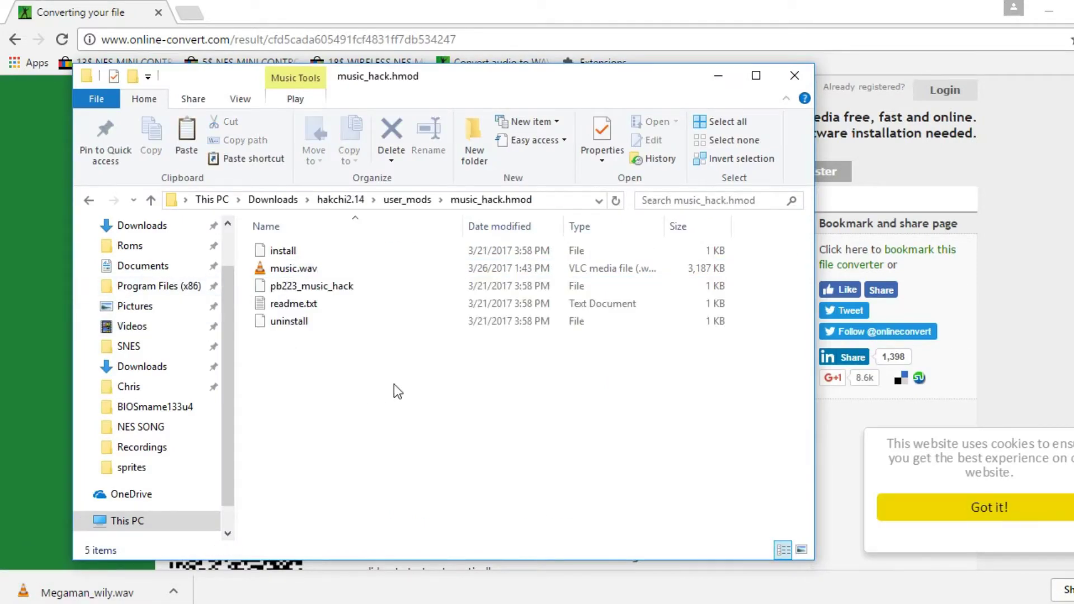
pyautogui.rightClick(394, 384)
pyautogui.click(435, 260)
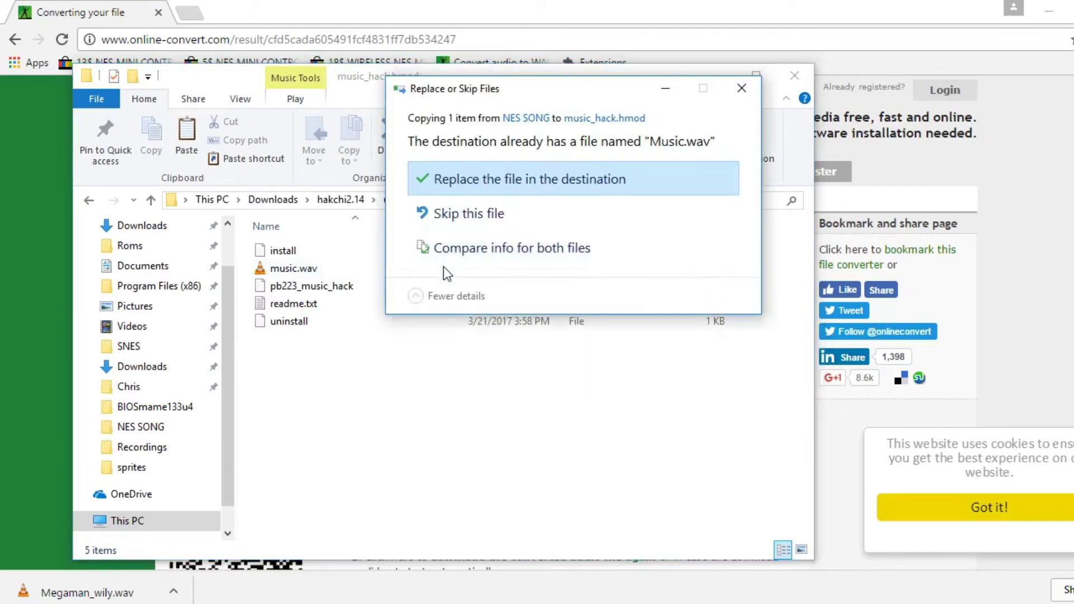
pyautogui.click(474, 175)
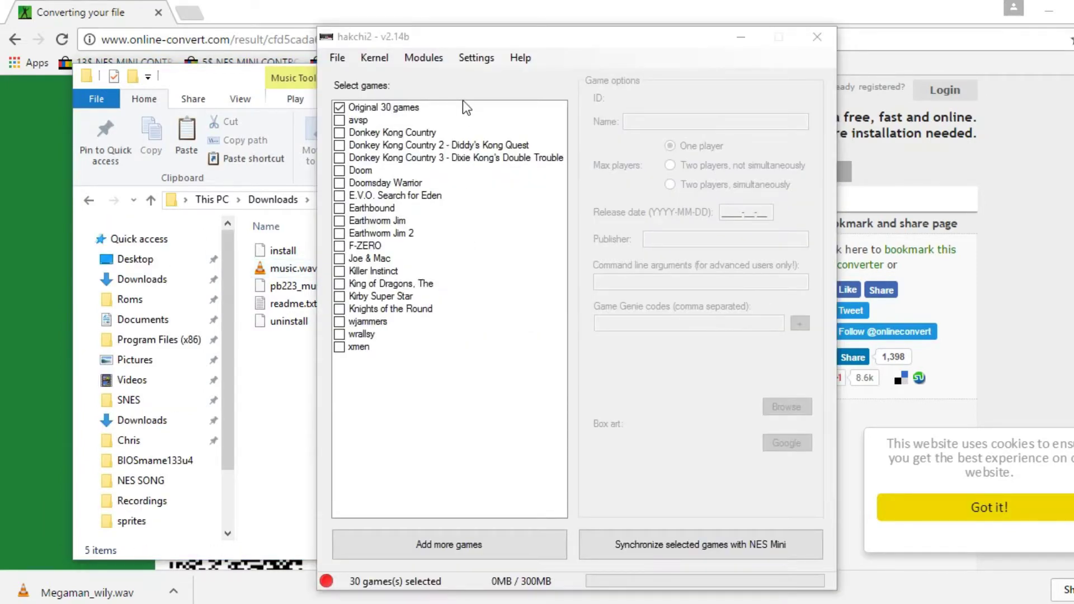
# Install the music_hack extra module onto the NES Mini and acknowledge the Done message
pyautogui.click(423, 58)
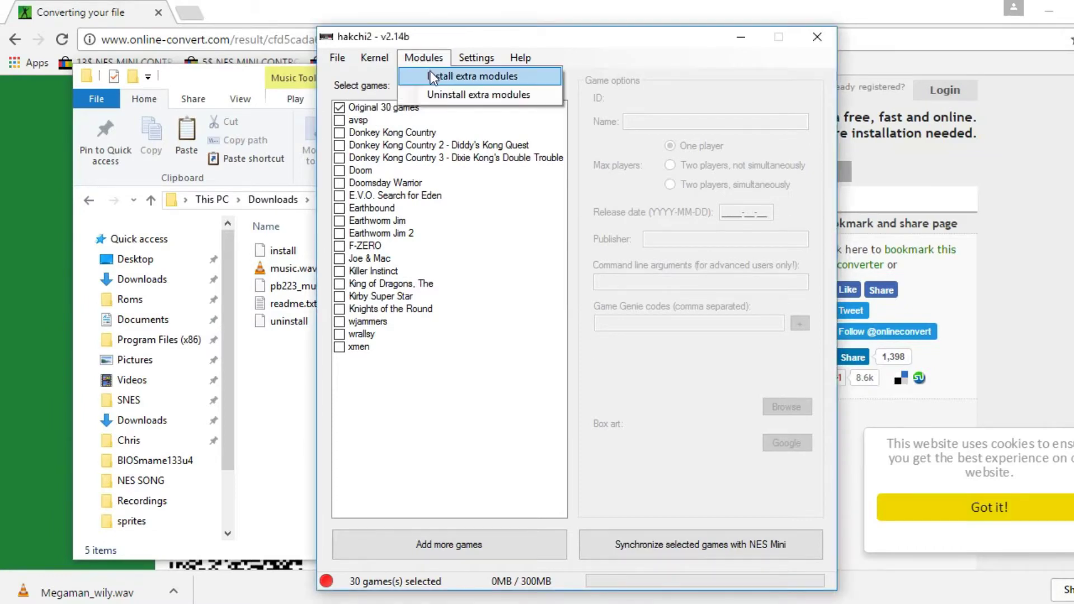
pyautogui.click(548, 81)
pyautogui.click(369, 369)
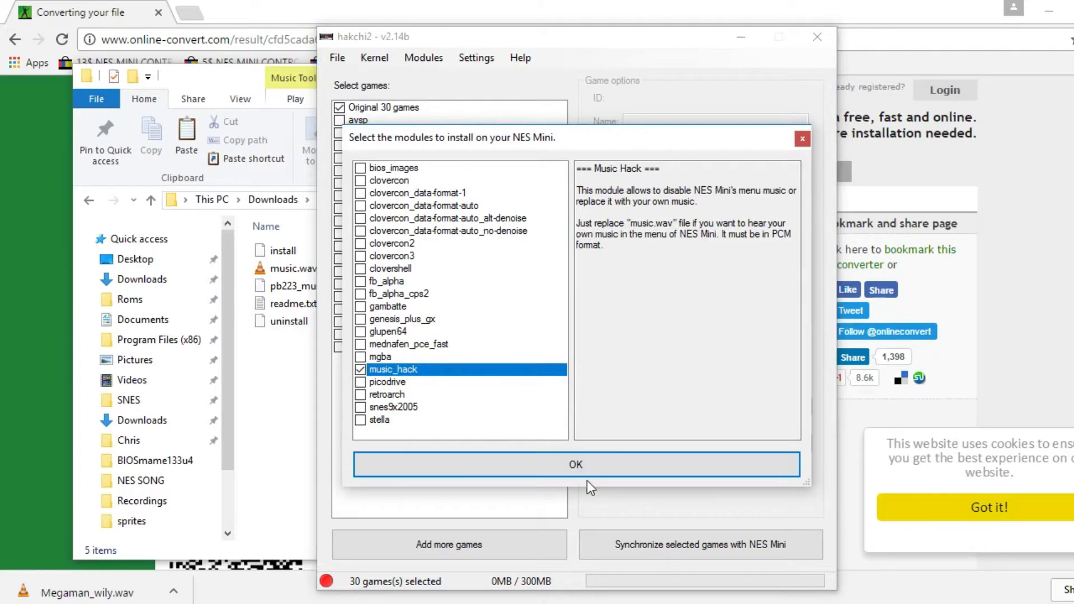
pyautogui.click(576, 466)
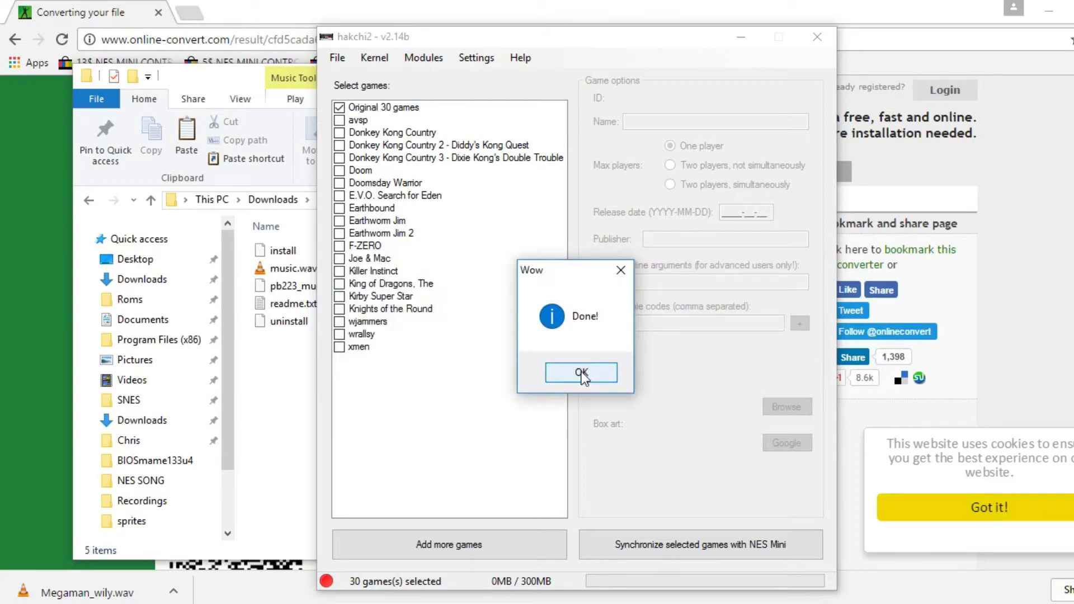
pyautogui.click(582, 372)
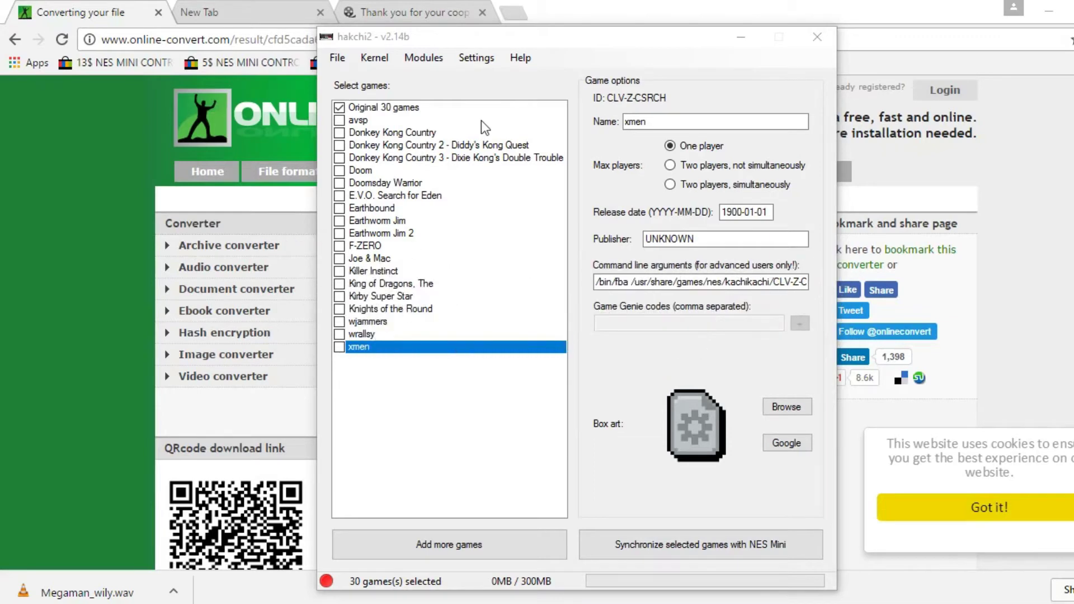
# Set the reset button combination under Settings > Controller hacks
pyautogui.click(479, 62)
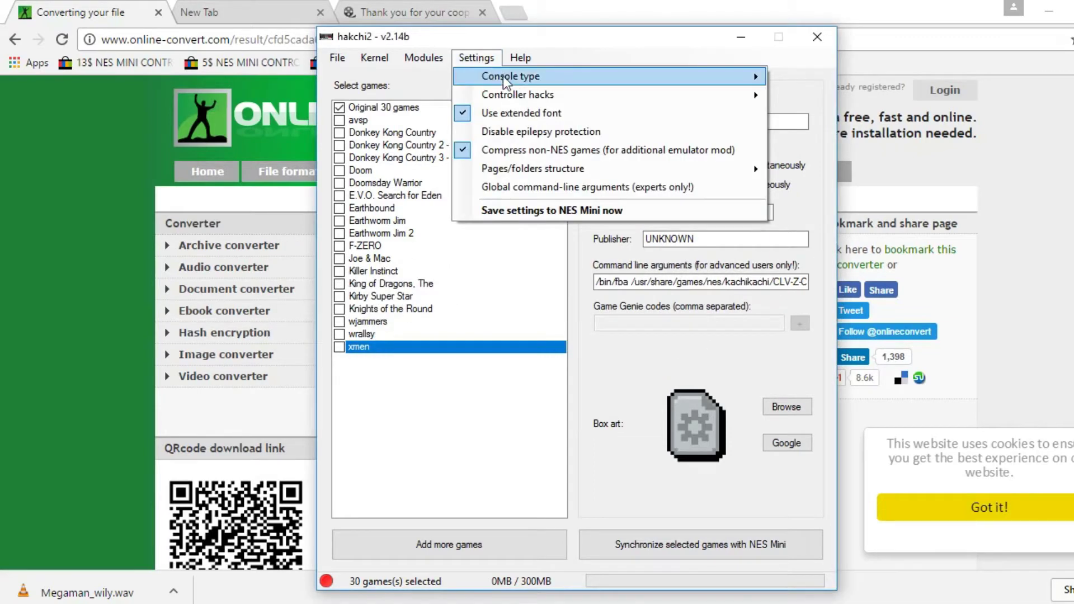
pyautogui.moveTo(628, 95)
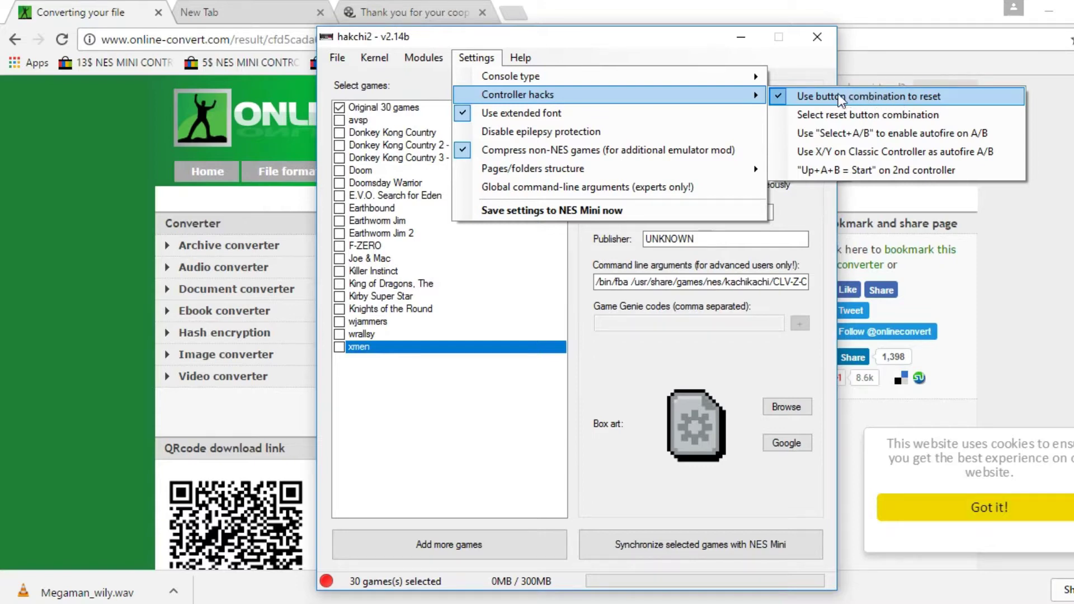
pyautogui.click(856, 117)
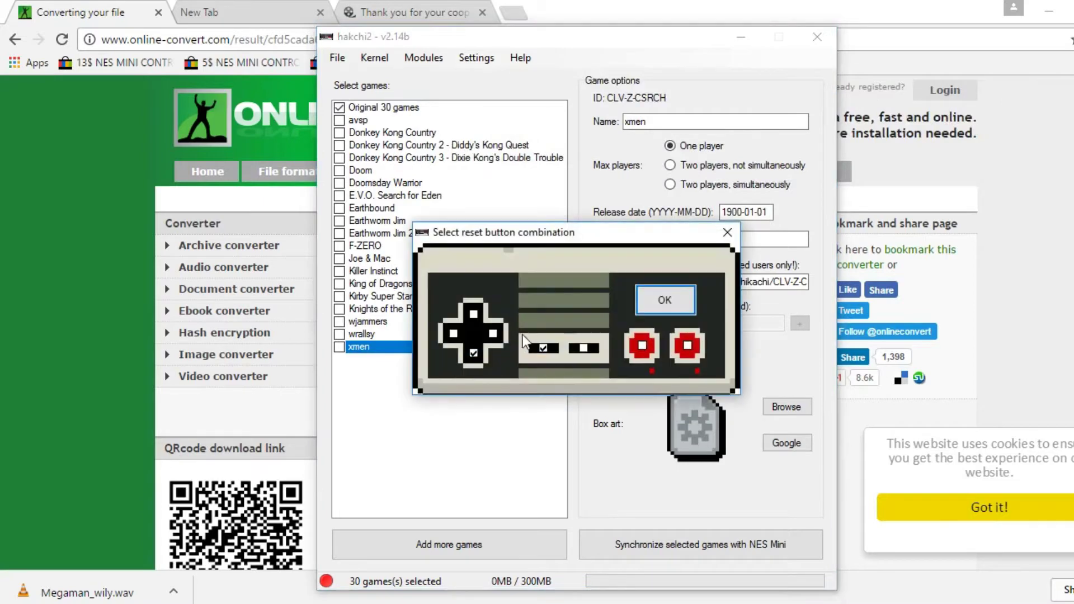
pyautogui.click(671, 301)
# Save the hakchi2 settings to the NES Mini
pyautogui.click(476, 57)
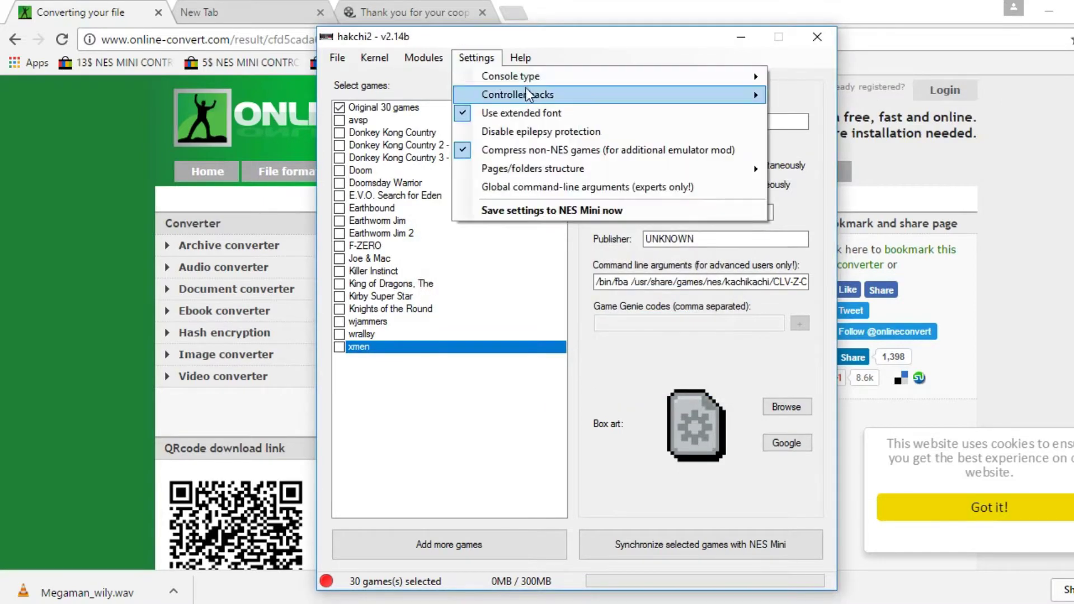
pyautogui.moveTo(596, 95)
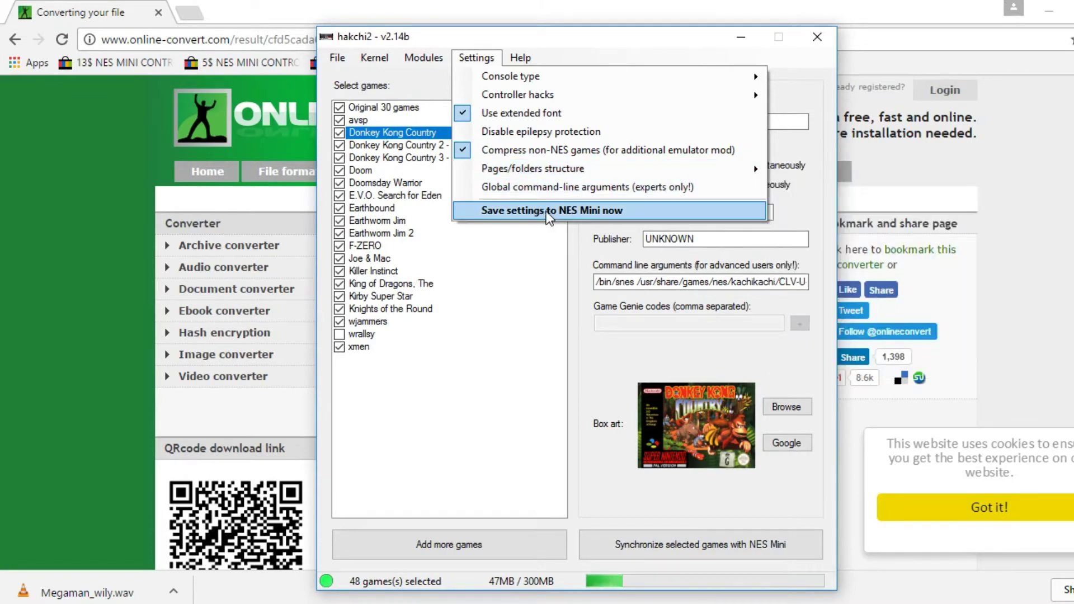
pyautogui.click(565, 210)
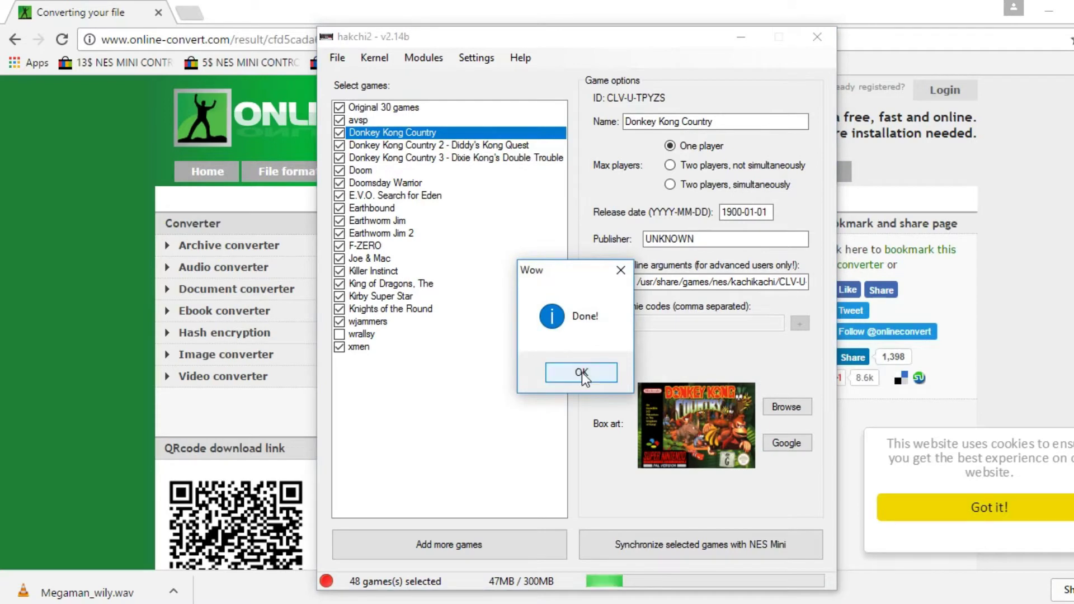
pyautogui.click(580, 371)
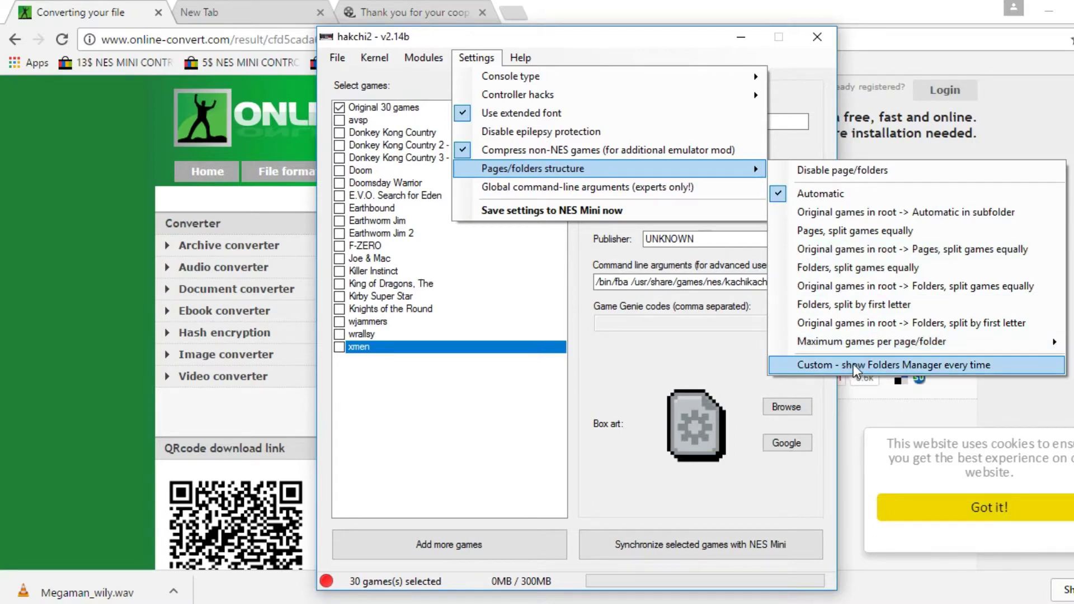
# Choose the custom folder structure, sync the 49 selected games, and pick the no-folders layout
pyautogui.click(854, 365)
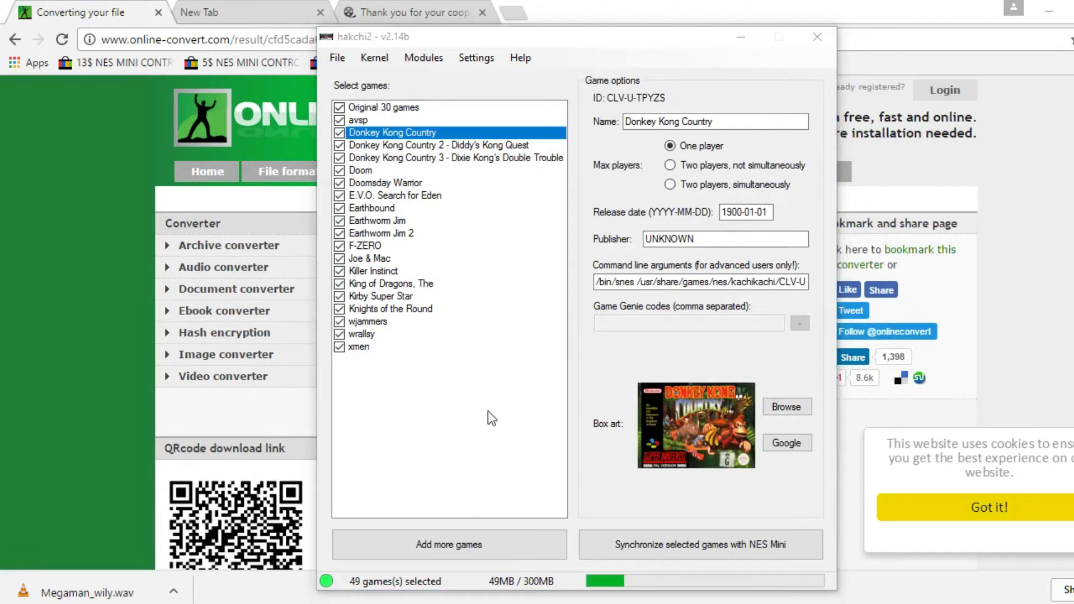
pyautogui.click(711, 542)
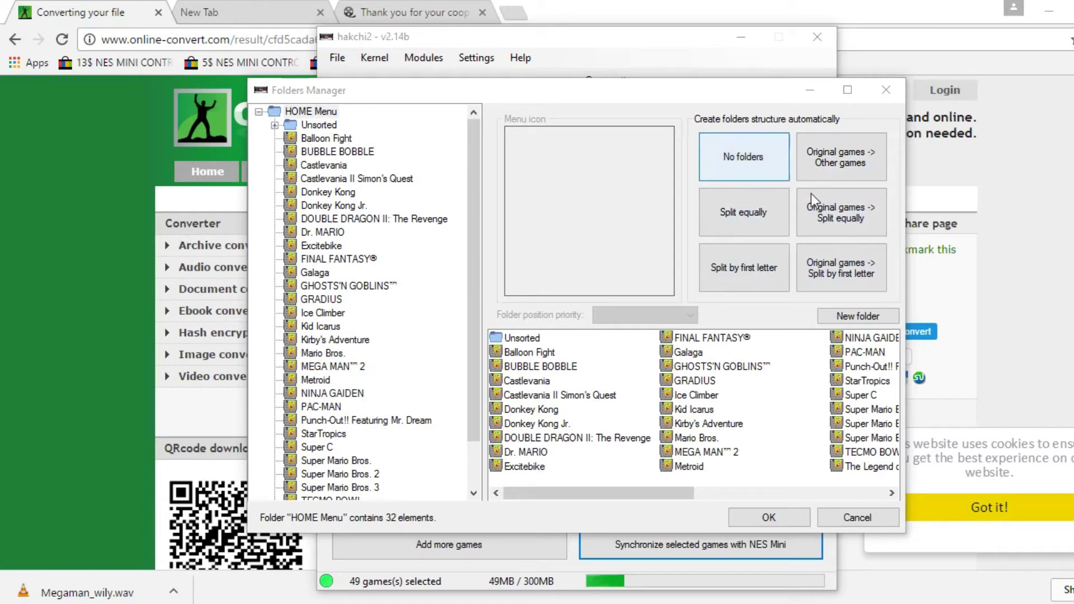
pyautogui.click(742, 158)
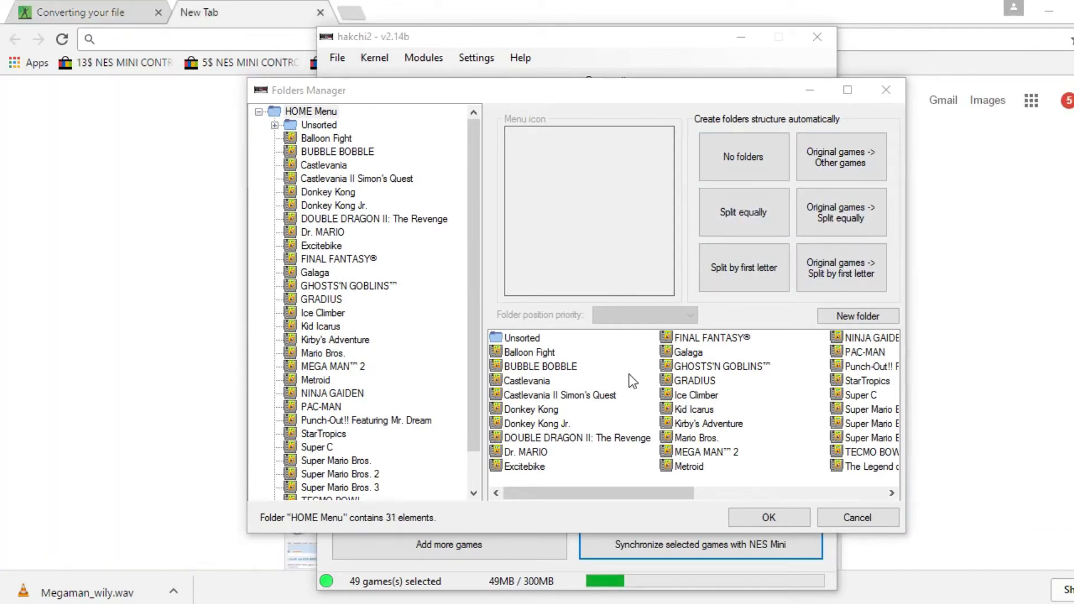
# Create a new folder named SNES in the HOME Menu
pyautogui.rightClick(600, 355)
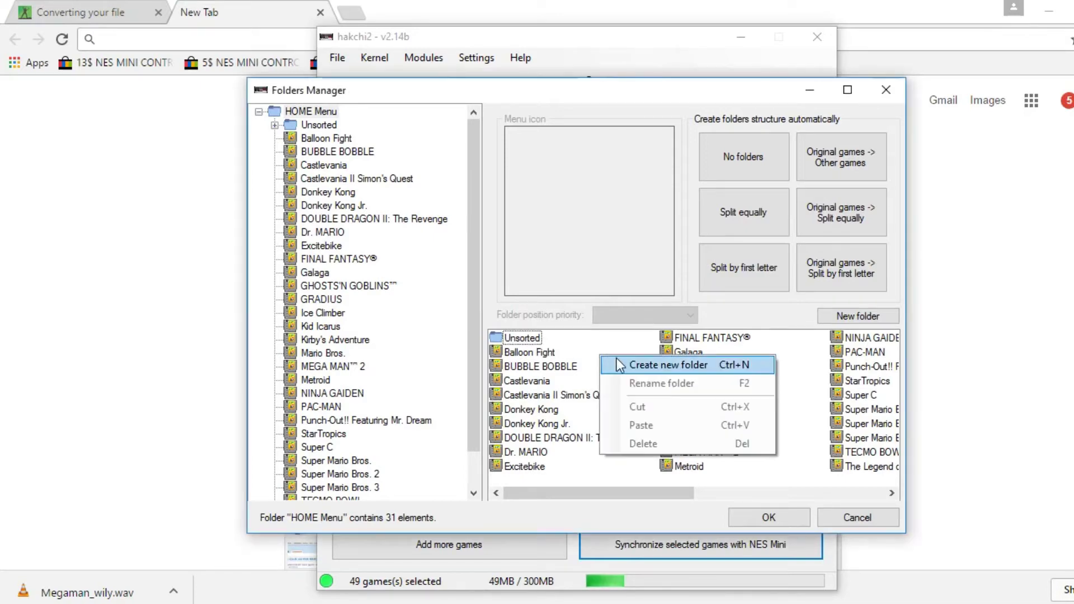
pyautogui.click(619, 364)
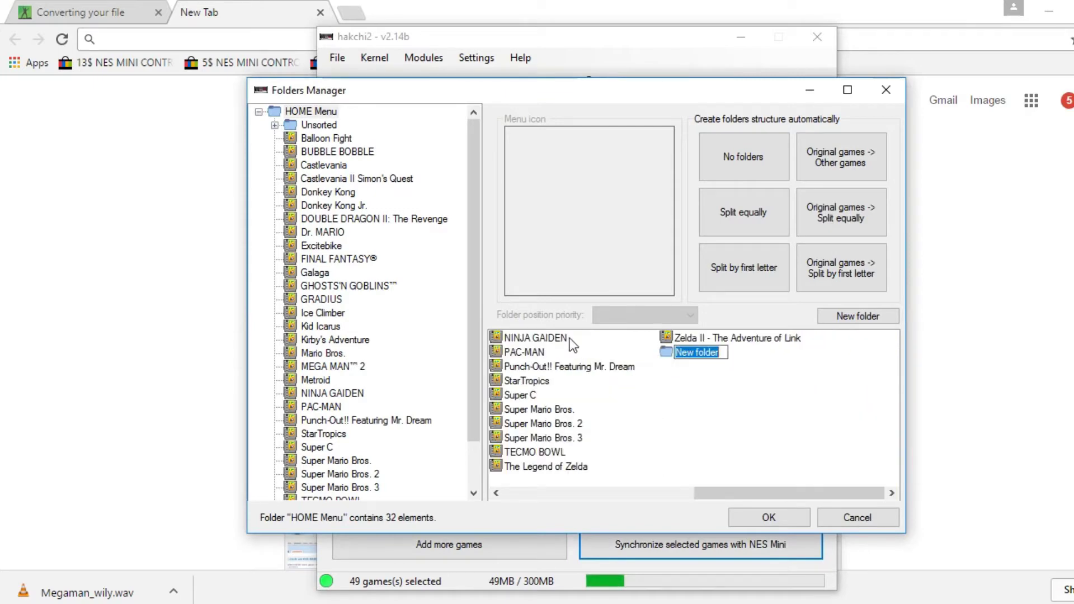
pyautogui.write('SNES')
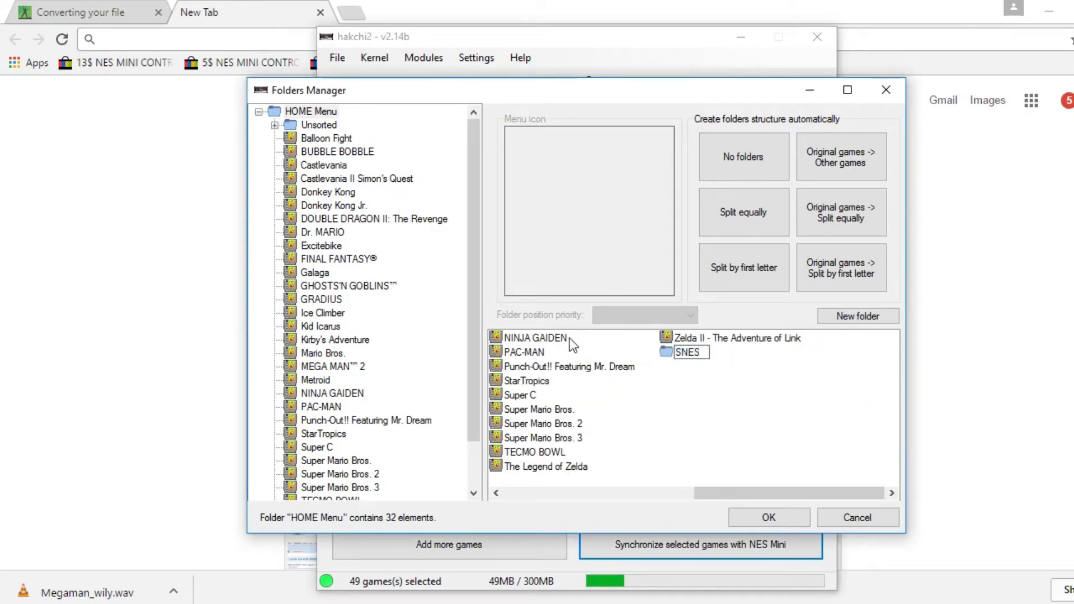
pyautogui.click(766, 370)
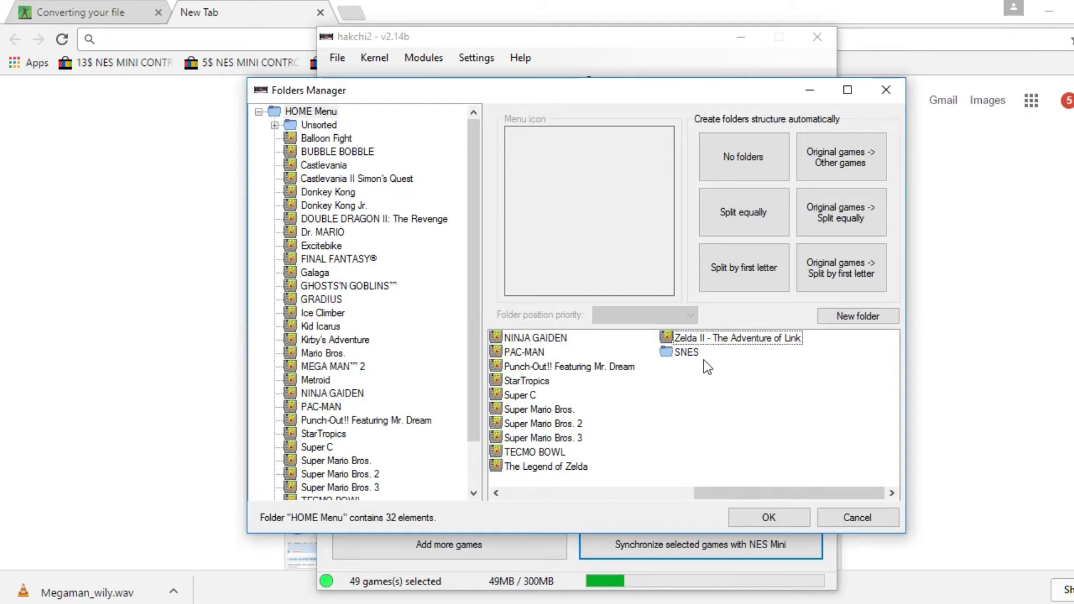
# Give the SNES folder the snes_usa console picture as its menu icon
pyautogui.doubleClick(683, 353)
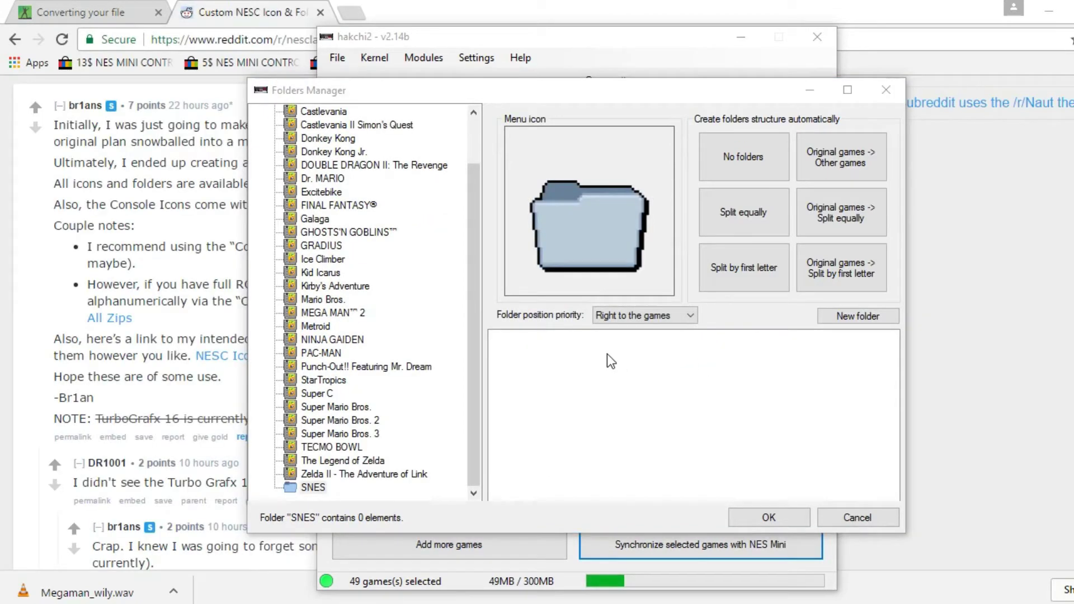
pyautogui.click(596, 237)
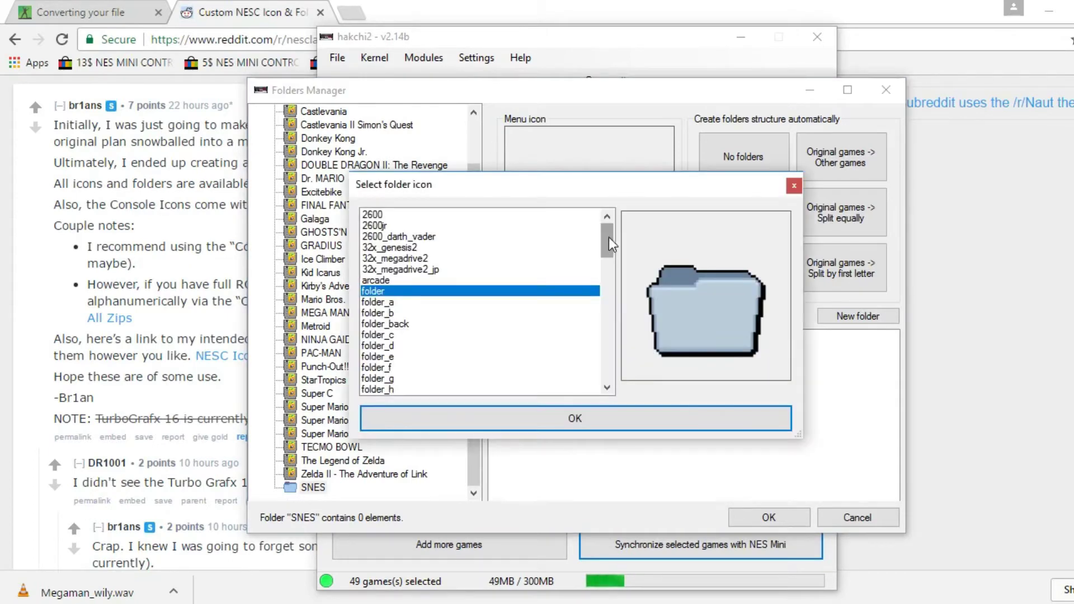
pyautogui.moveTo(609, 237); pyautogui.dragTo(610, 362)
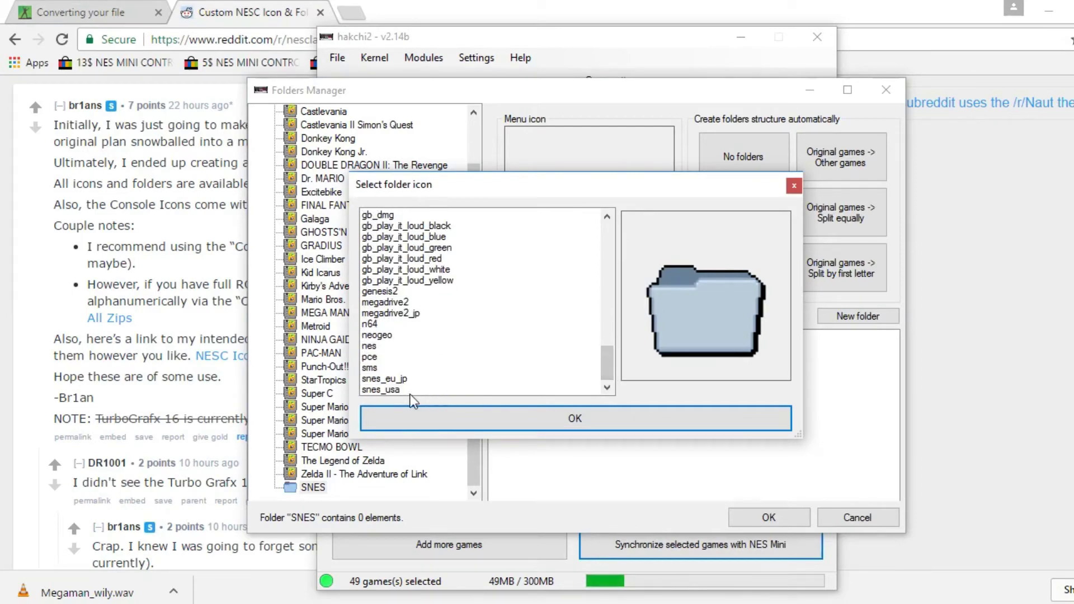
pyautogui.click(396, 390)
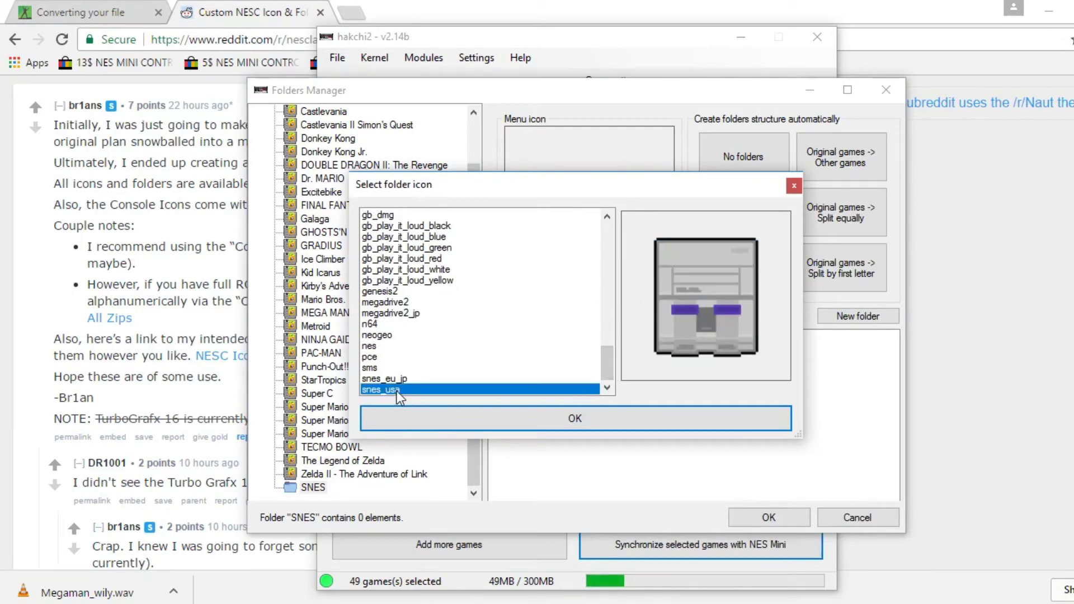
pyautogui.click(572, 425)
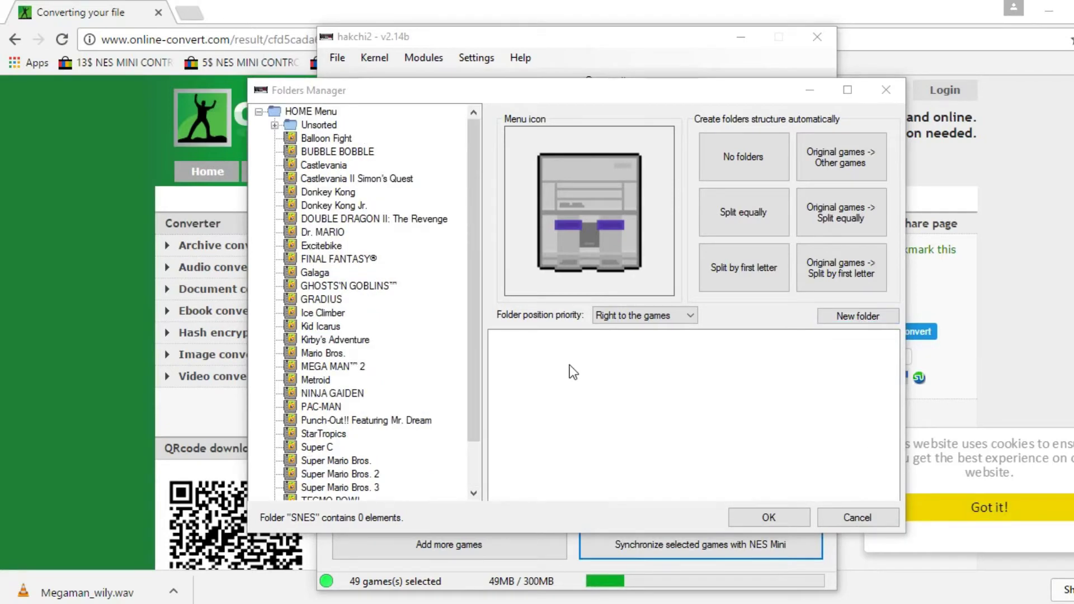
# Move all 18 Unsorted games into the SNES folder and apply the new folder layout
pyautogui.click(318, 126)
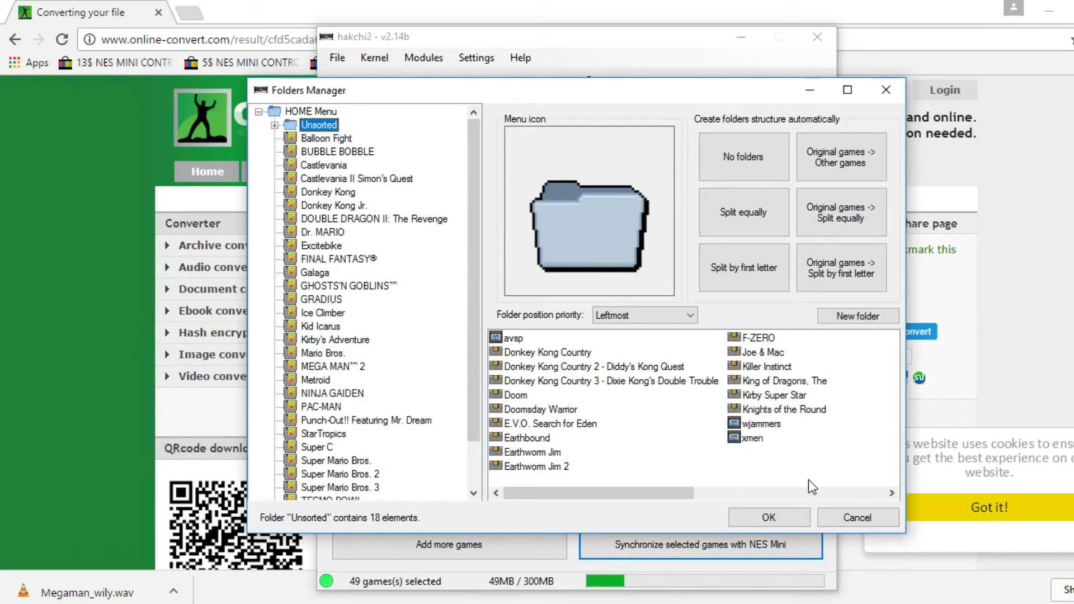
pyautogui.moveTo(817, 483); pyautogui.dragTo(514, 318)
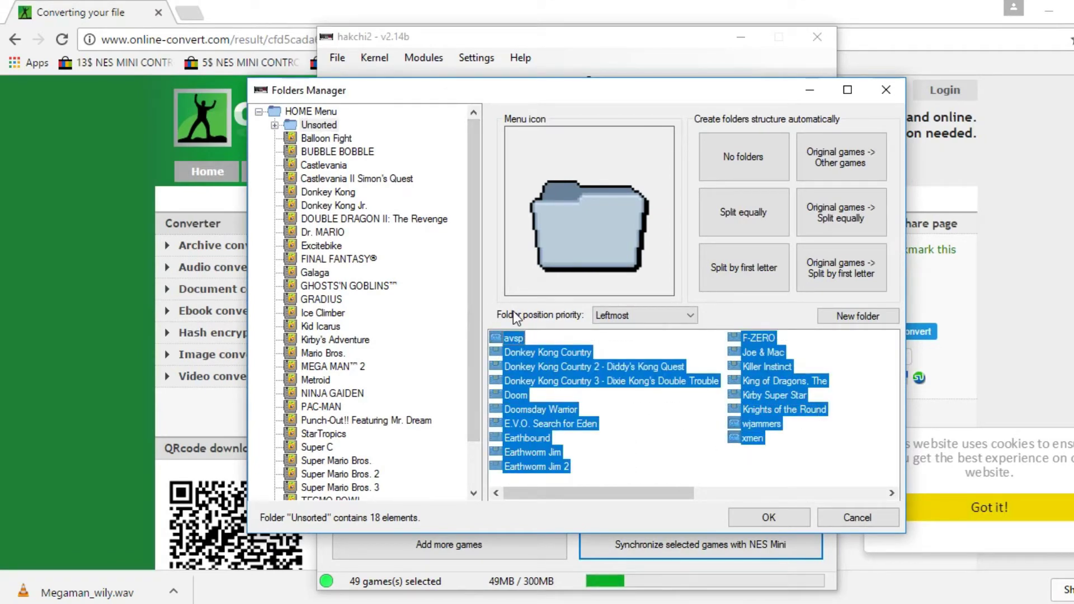
pyautogui.moveTo(475, 274); pyautogui.dragTo(475, 326)
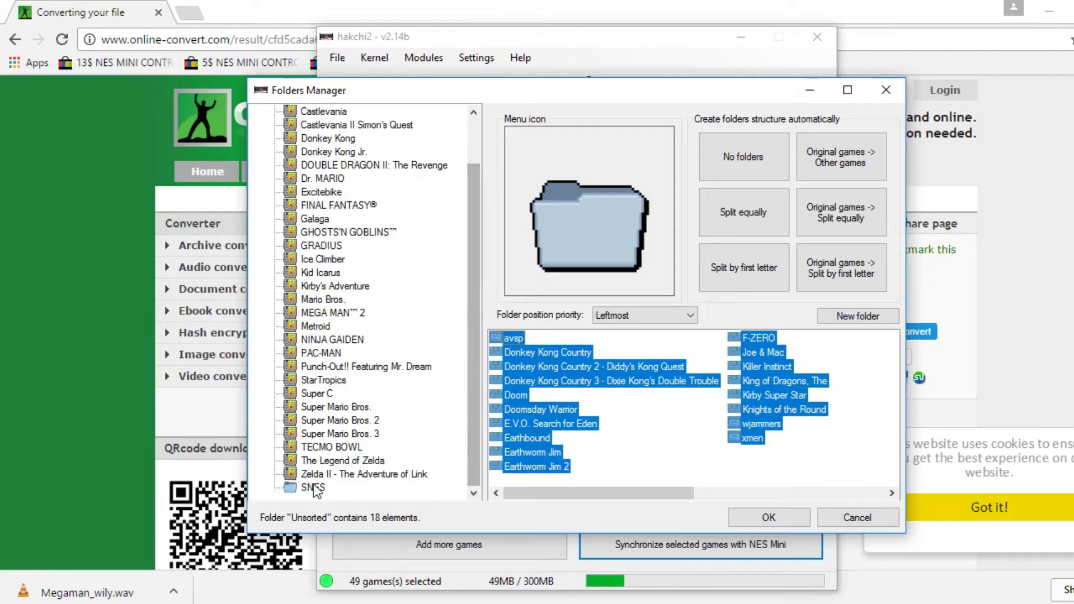
pyautogui.click(297, 492)
pyautogui.click(647, 374)
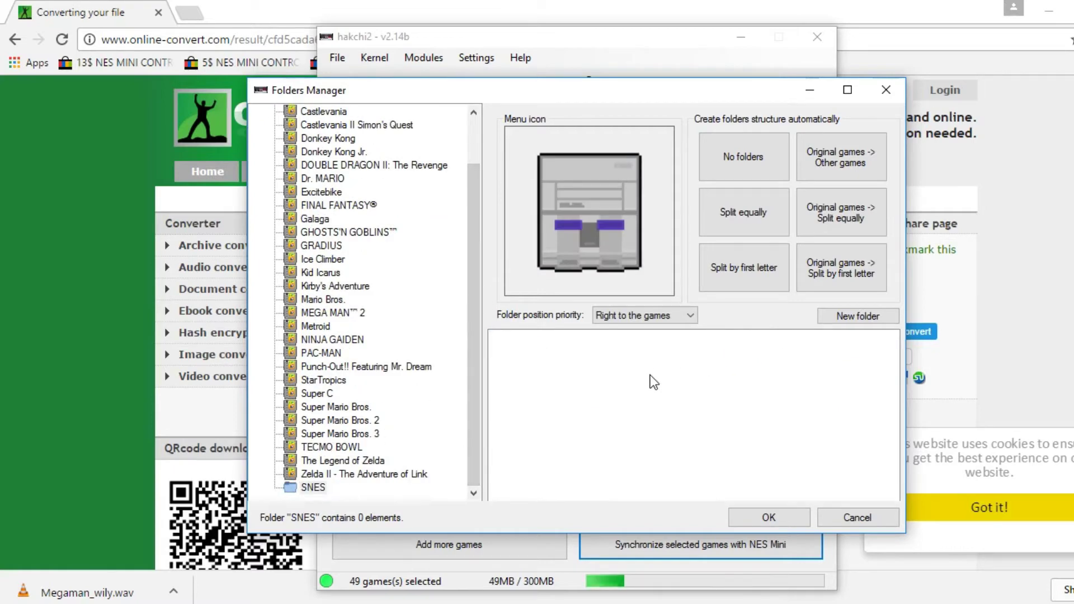
pyautogui.hotkey('ctrl', 'v')
pyautogui.hotkey('alt', 'Tab')
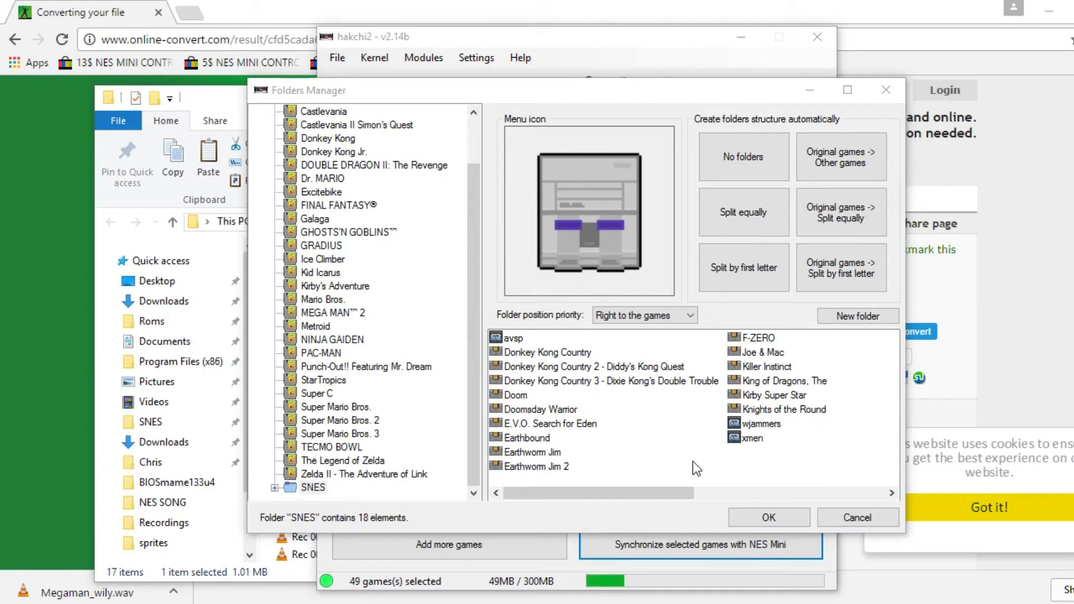
pyautogui.click(767, 516)
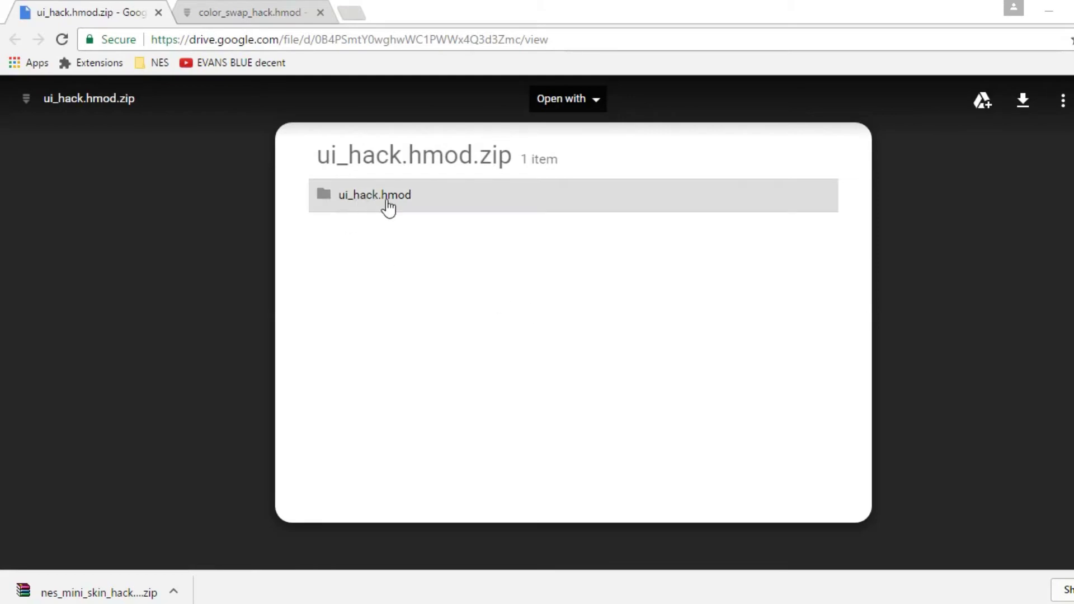
# Review the color_swap_hack.hmod download page, then select the two downloaded zip archives in Theme Hacks
pyautogui.click(239, 14)
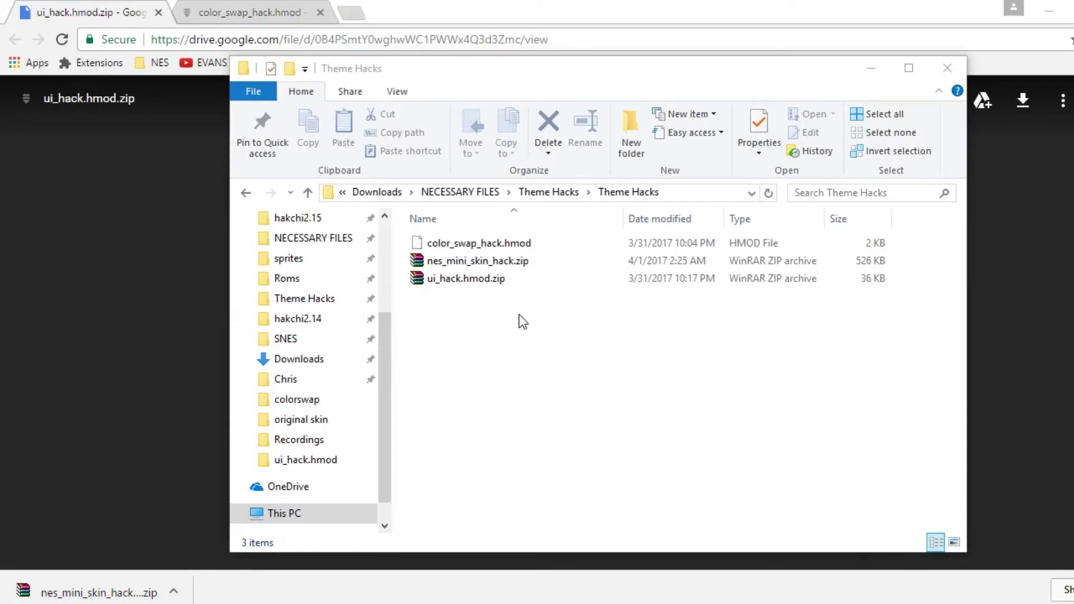
pyautogui.moveTo(519, 314); pyautogui.dragTo(469, 261)
# Extract nes_mini_skin_hack.zip and ui_hack.hmod.zip here, then select ui_hack.hmod and color_swap_hack.hmod
pyautogui.rightClick(469, 260)
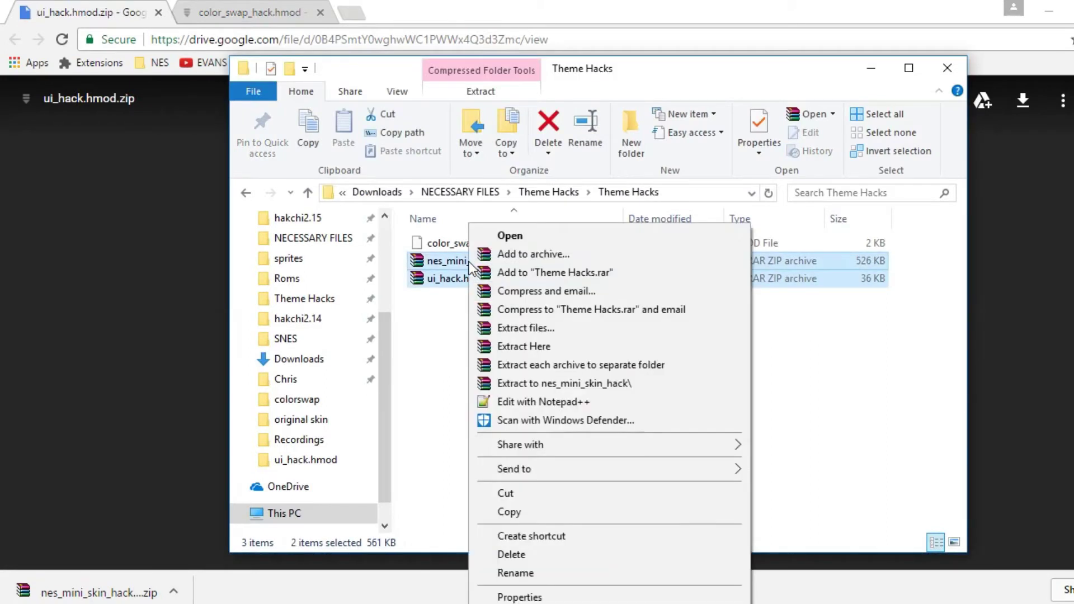
pyautogui.click(533, 348)
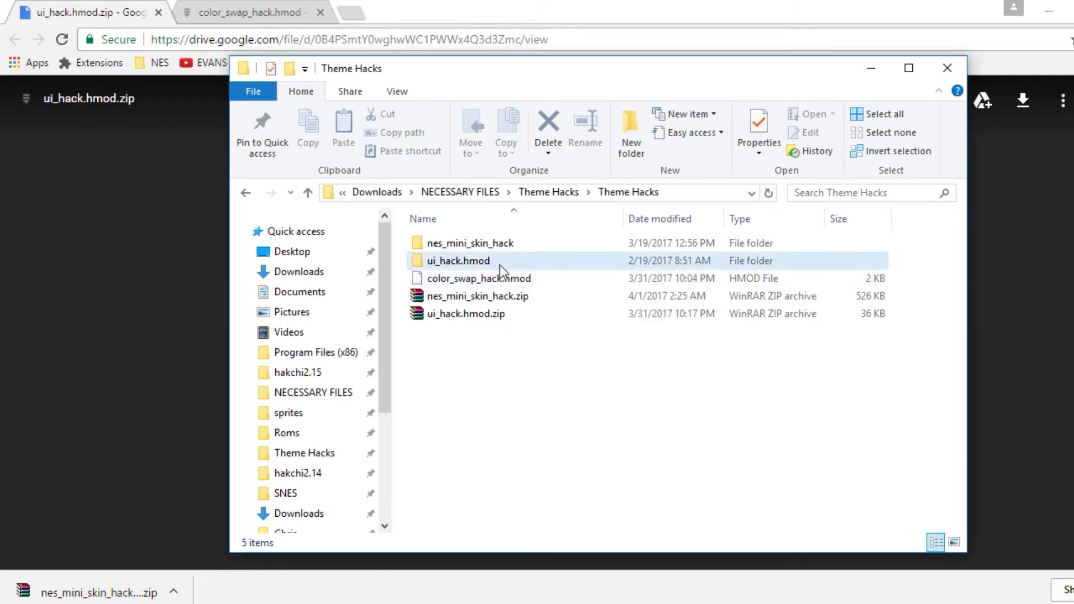
pyautogui.moveTo(499, 264); pyautogui.dragTo(480, 277)
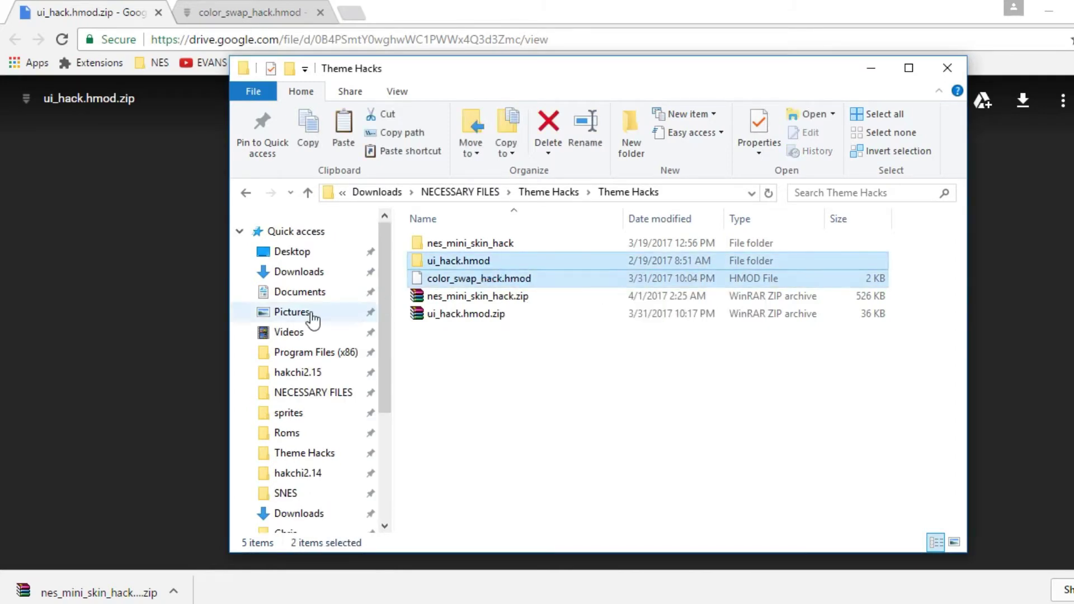
# Paste ui_hack.hmod and color_swap_hack.hmod into hakchi2.15\user_mods, skip duplicates, and open ui_hack's ui.png
pyautogui.click(323, 373)
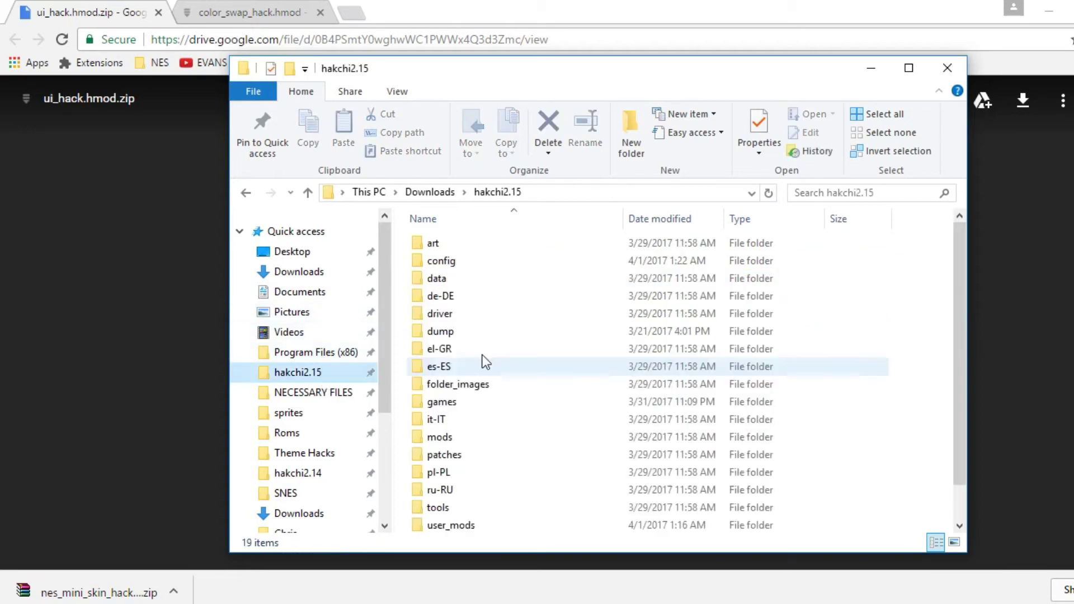
pyautogui.doubleClick(500, 525)
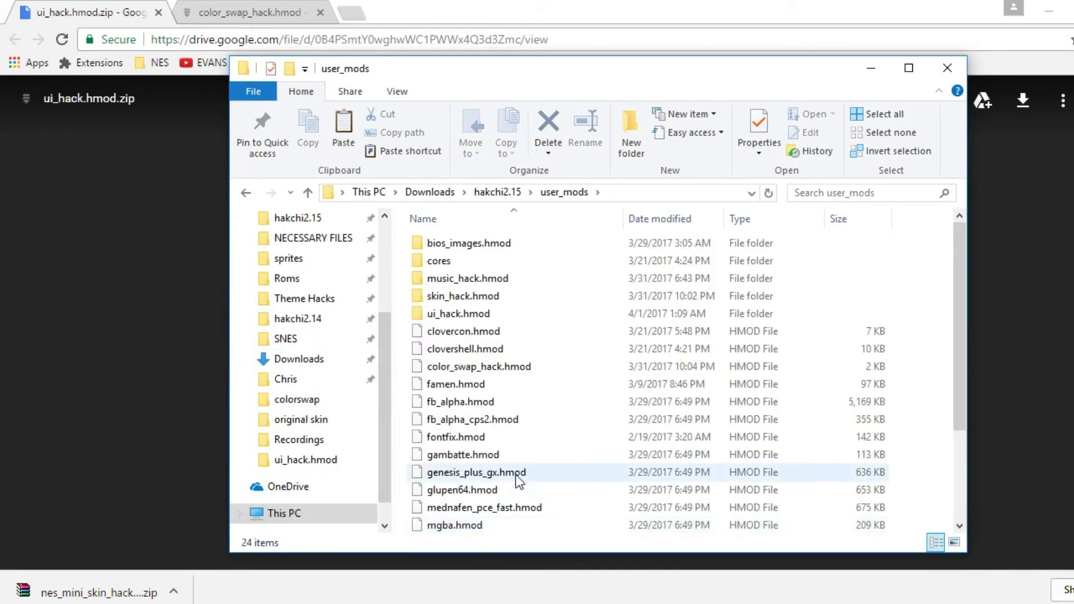
pyautogui.hotkey('ctrl', 'v')
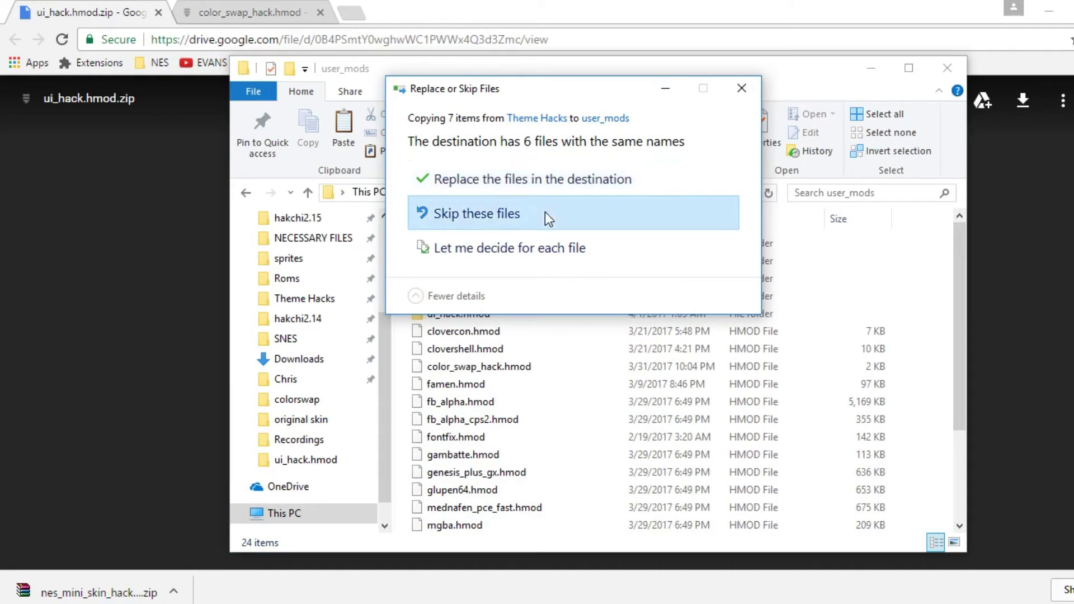
pyautogui.click(545, 213)
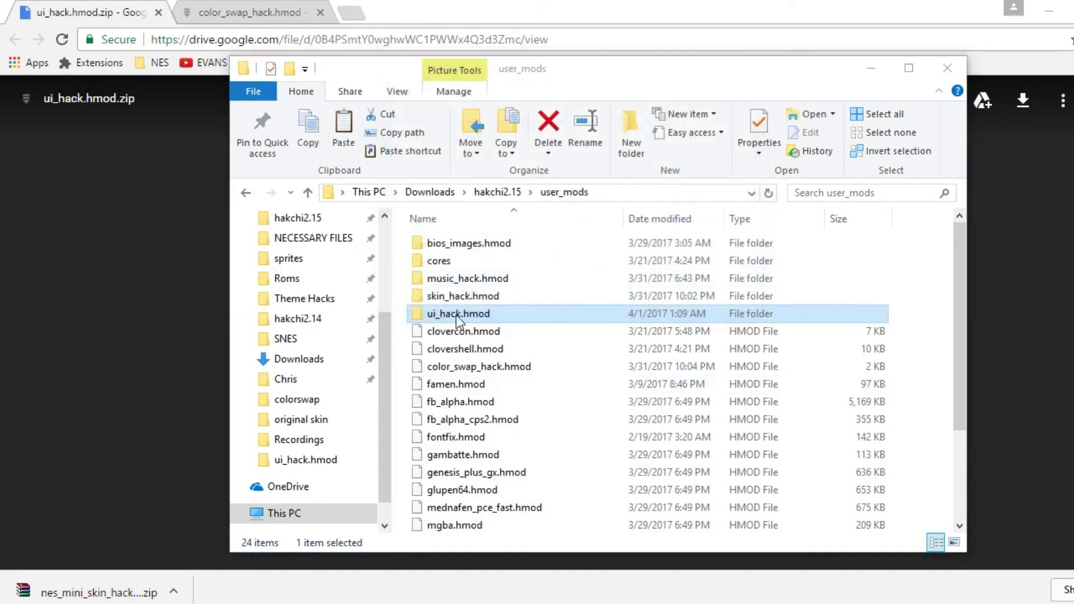
pyautogui.doubleClick(455, 314)
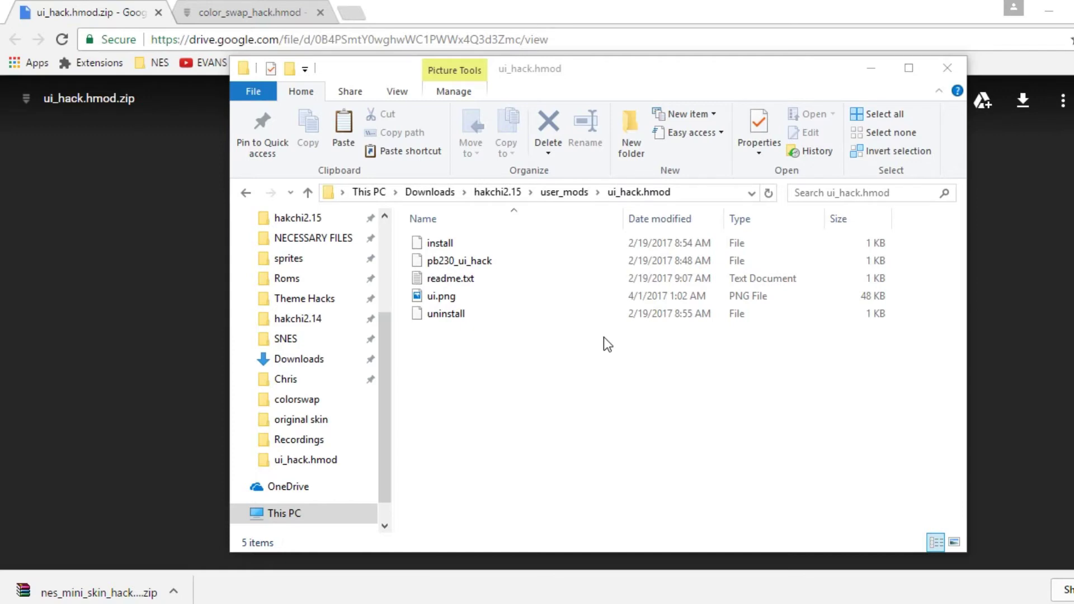
pyautogui.moveTo(560, 296); pyautogui.dragTo(620, 383)
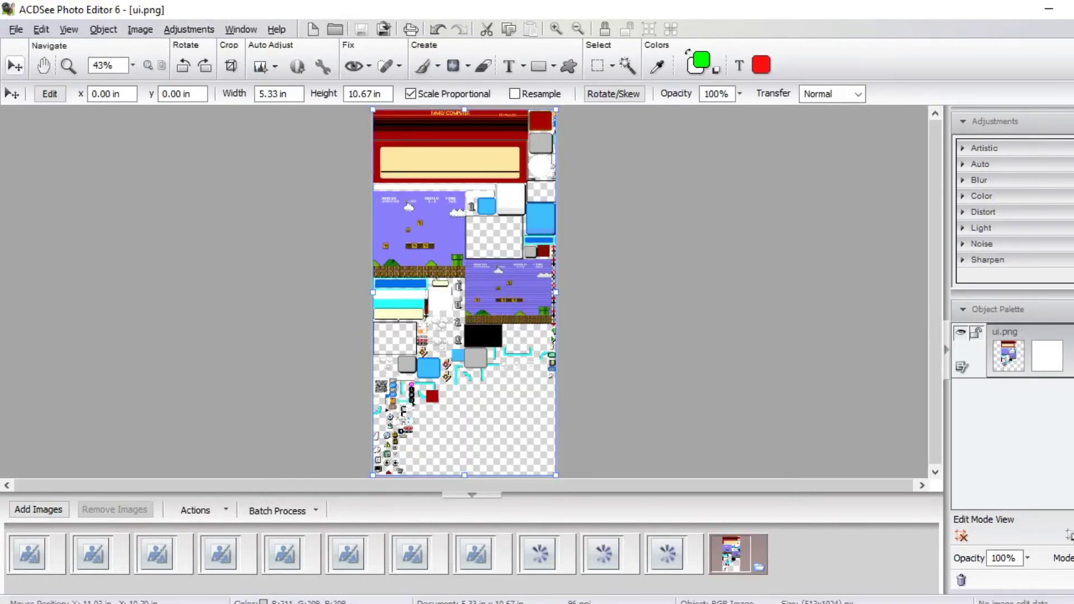
# Zoom into the top banner of the ui.png sprite sheet and scroll down to view more
pyautogui.click(323, 234)
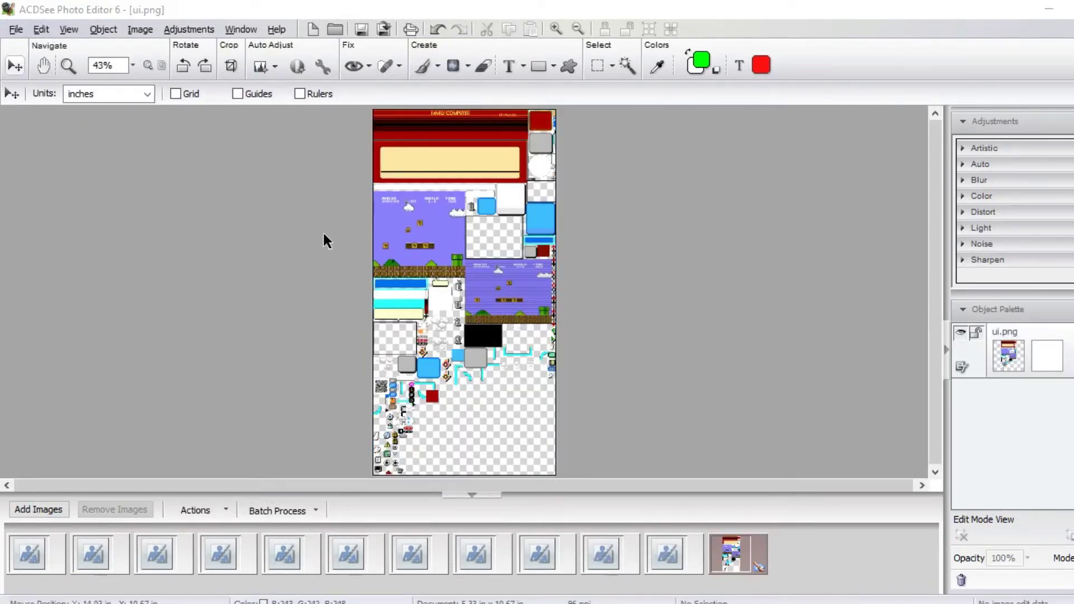
pyautogui.click(68, 66)
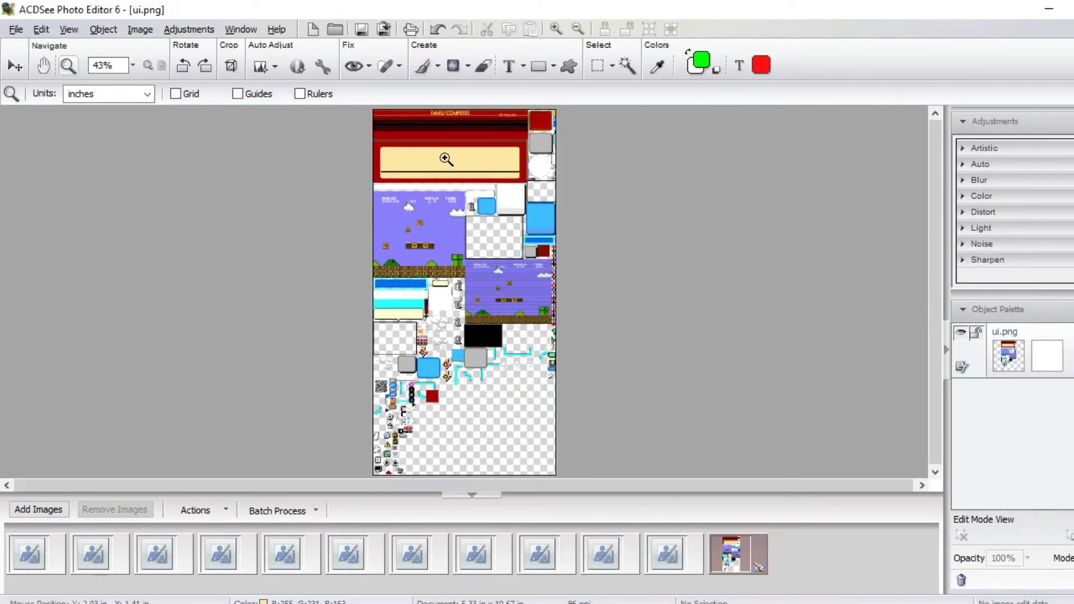
pyautogui.click(456, 160)
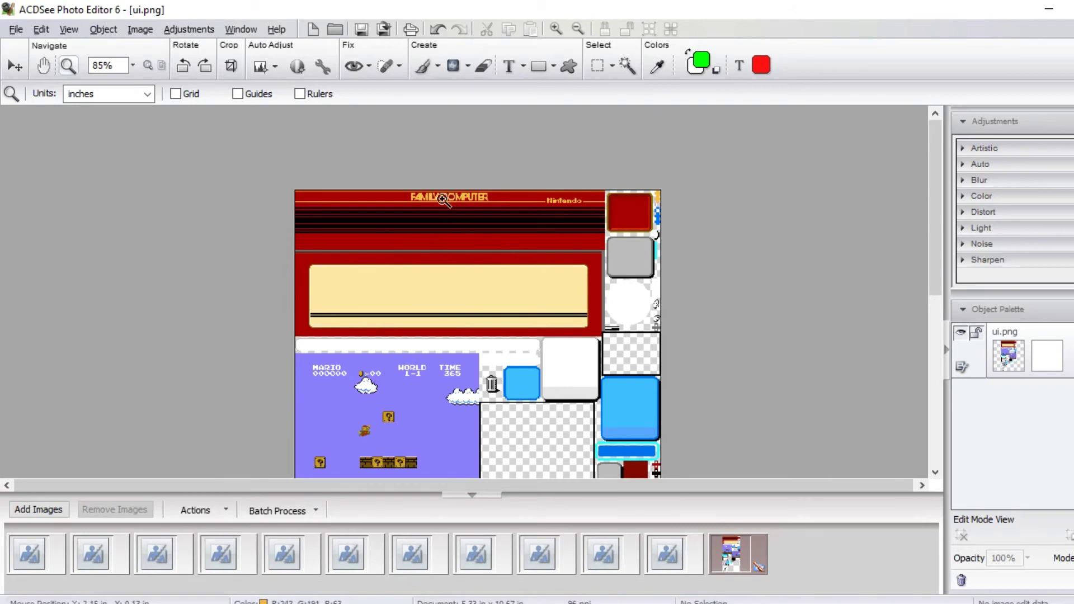
pyautogui.scroll(-3, 699, 307)
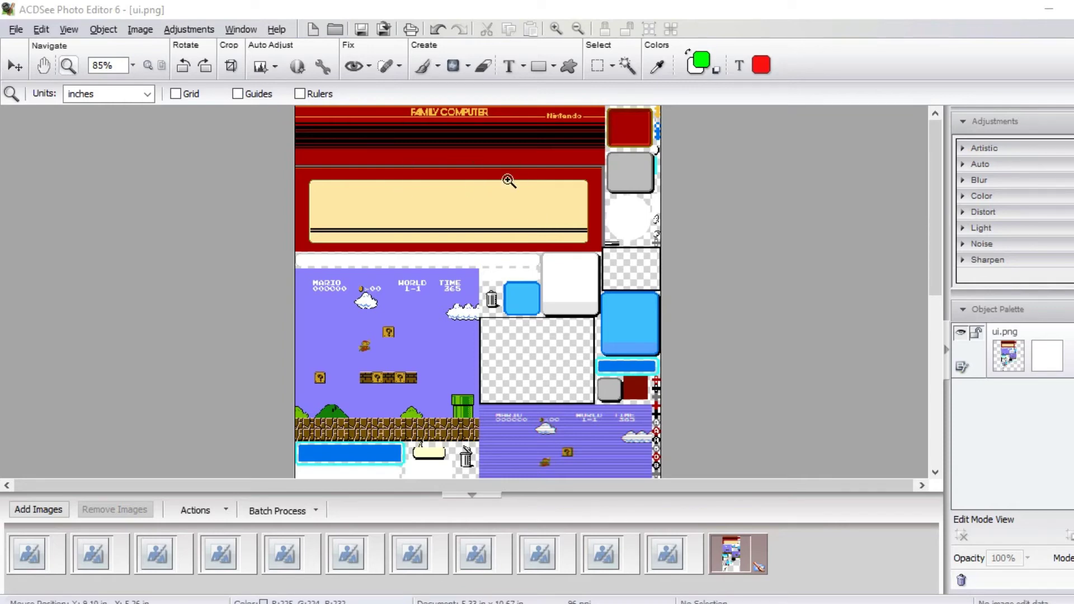
pyautogui.click(438, 66)
# Fill the red frame, bands and FAMILY COMPUTER header areas with green
pyautogui.click(424, 67)
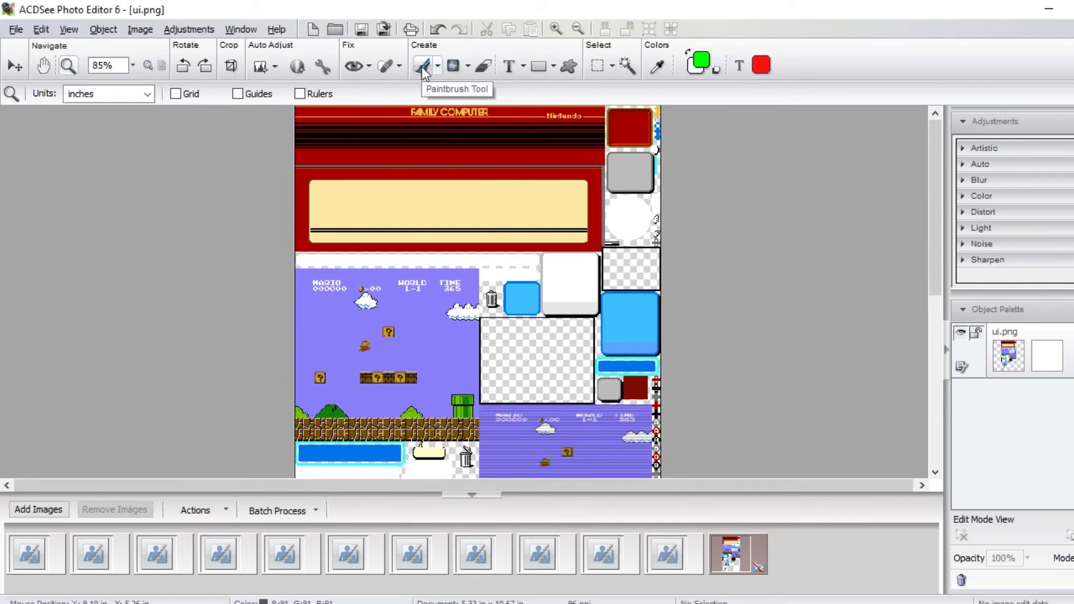
pyautogui.click(453, 65)
pyautogui.click(595, 170)
pyautogui.click(584, 152)
pyautogui.click(593, 114)
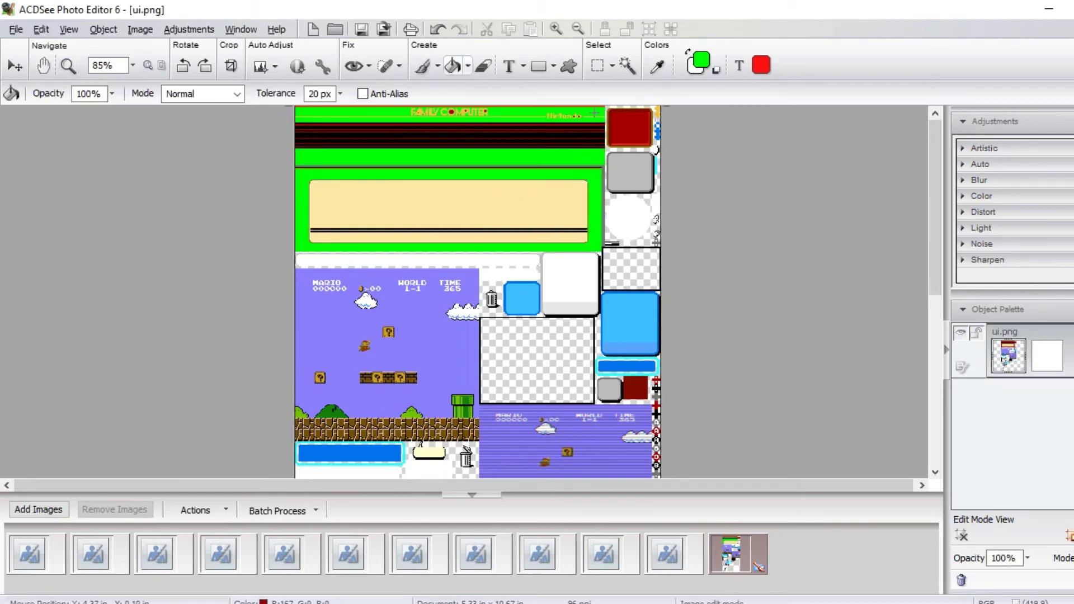
# Set the paint colour to cyan and fill the dark red top-right square
pyautogui.click(702, 62)
pyautogui.moveTo(683, 224); pyautogui.dragTo(683, 278)
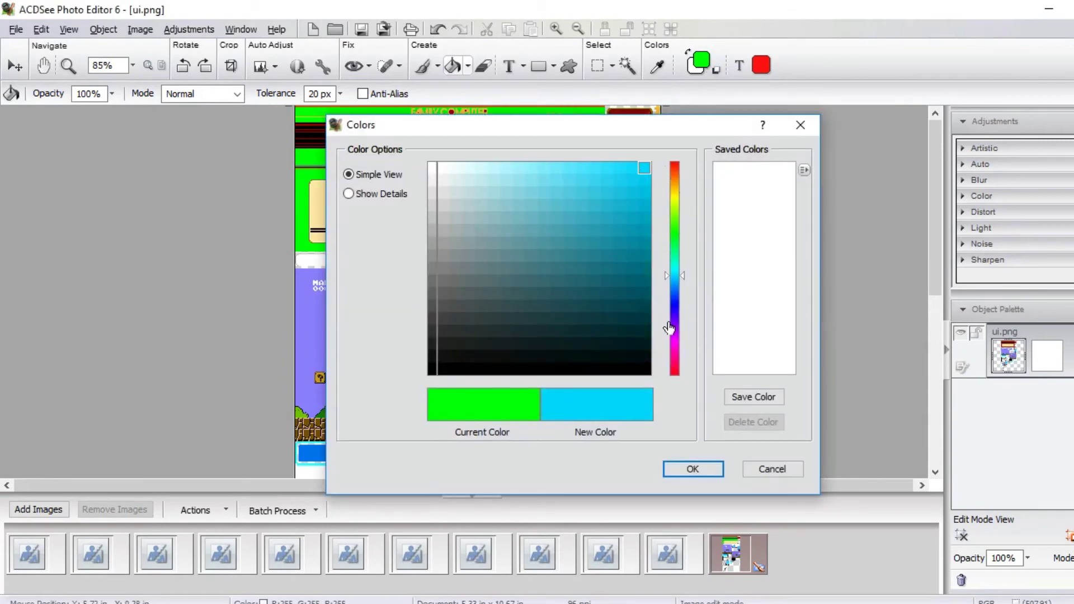
pyautogui.click(694, 469)
pyautogui.click(627, 133)
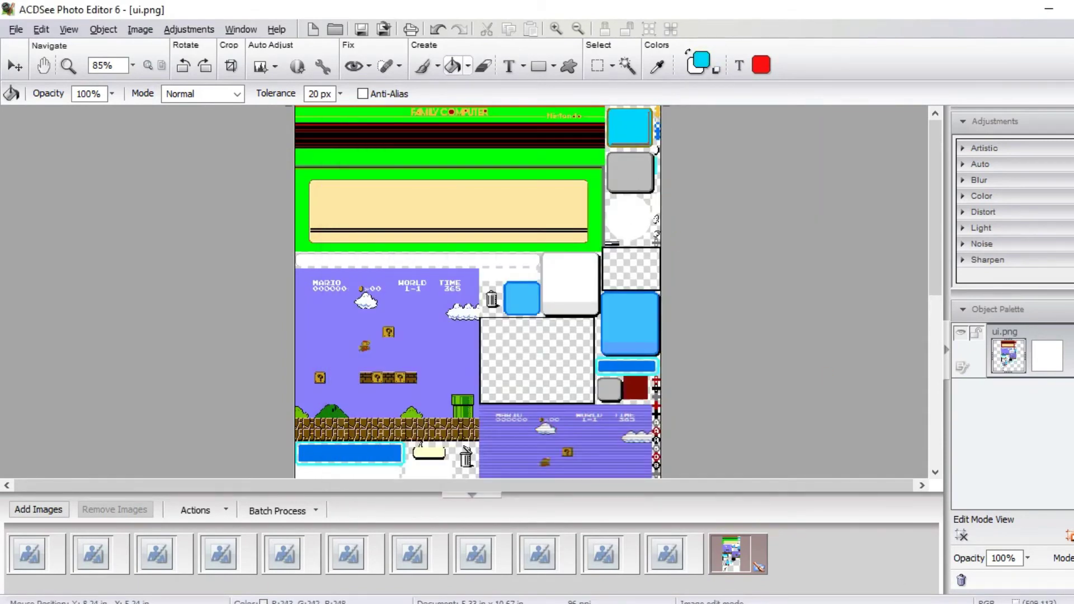
# Save the edited ui.png, accepting the format warning, and return to hakchi2
pyautogui.hotkey('ctrl', 's')
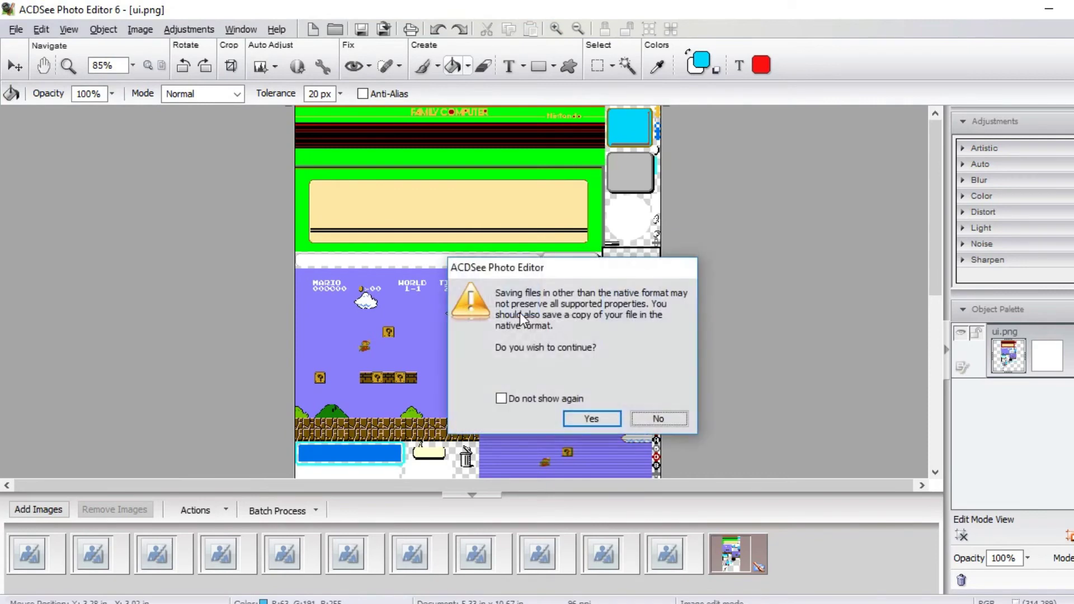
pyautogui.press('Return')
pyautogui.press('Return')
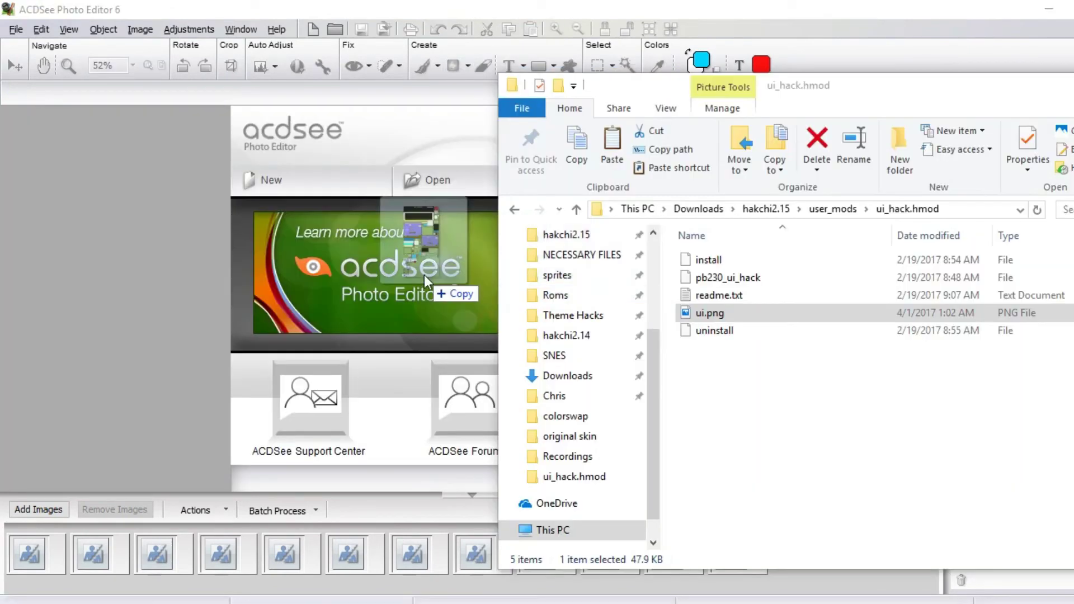
pyautogui.click(423, 273)
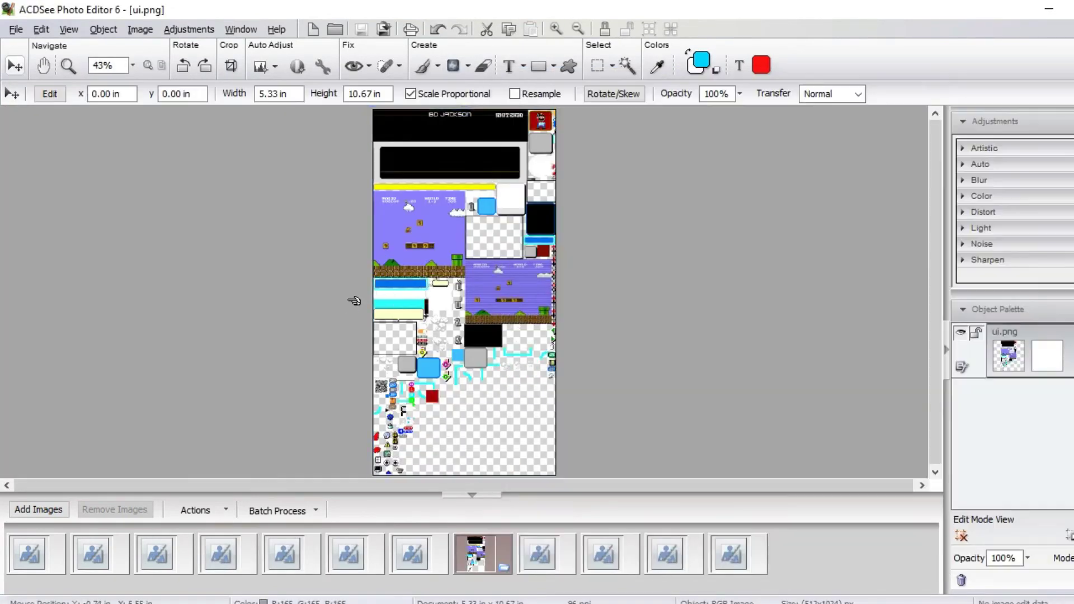
pyautogui.click(366, 293)
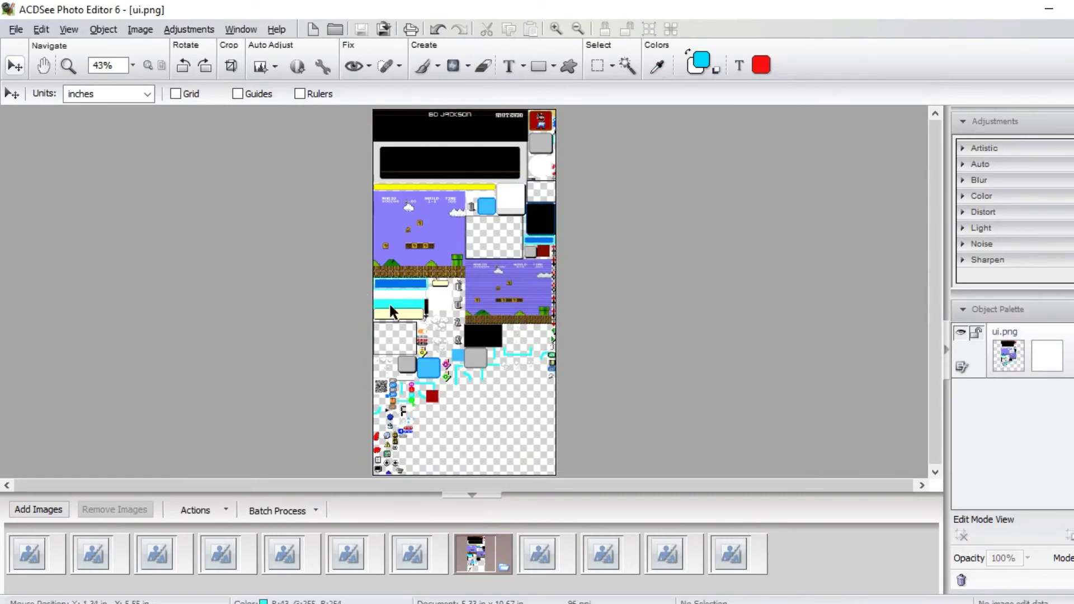
pyautogui.moveTo(720, 603)
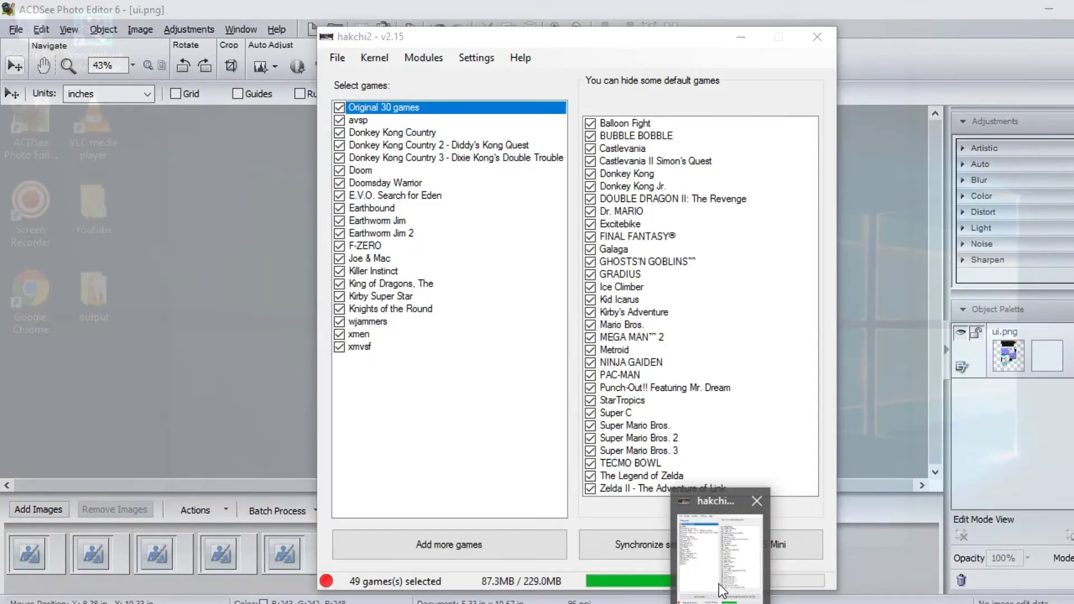
pyautogui.click(720, 584)
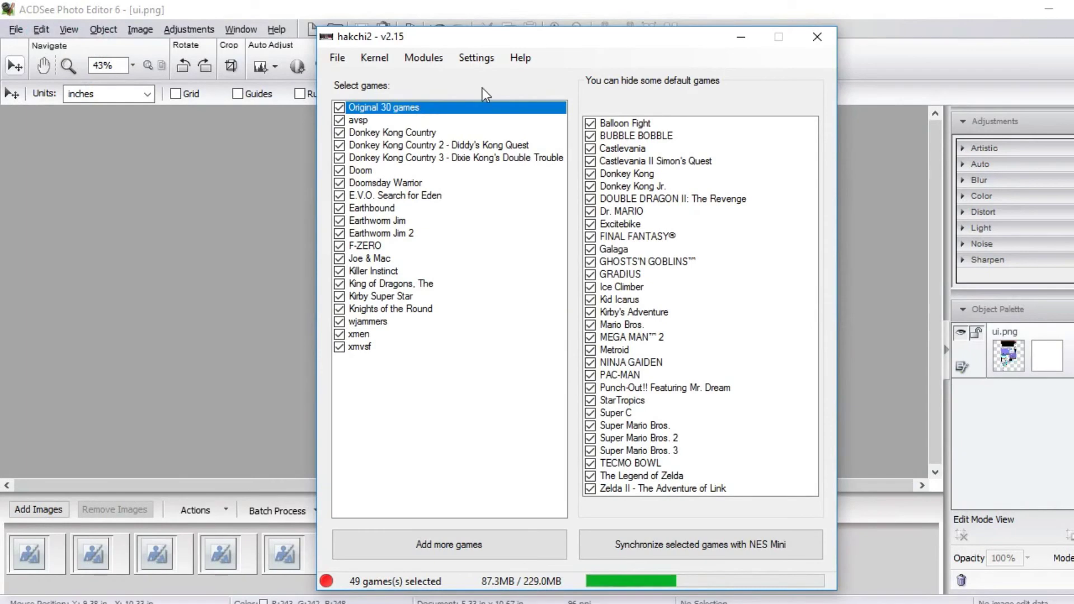
# Install the ui_hack module, then the color_swap_hack module, via Install extra modules
pyautogui.click(432, 58)
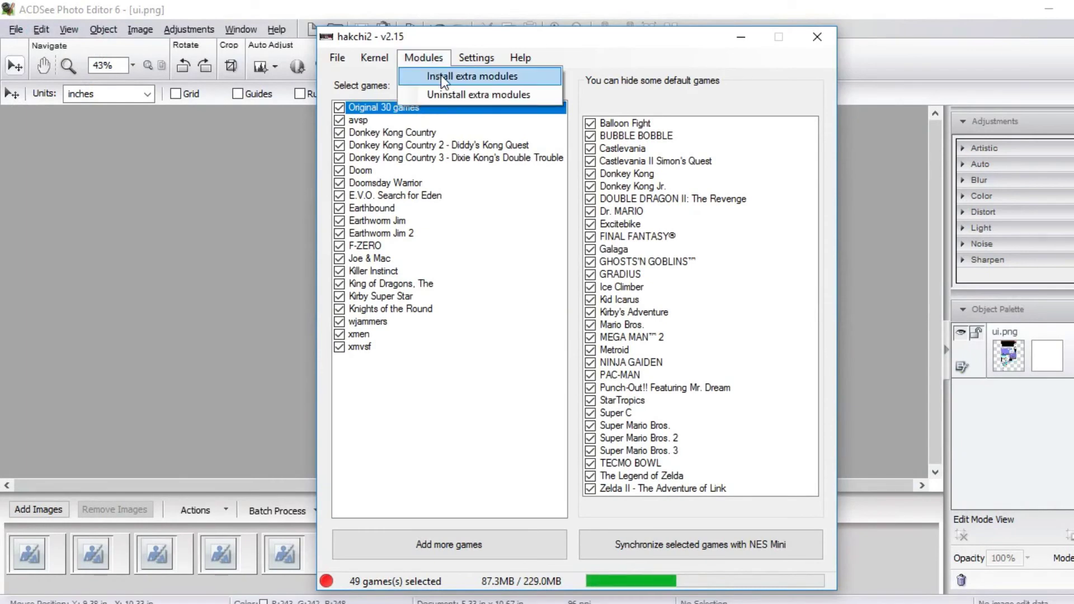
pyautogui.click(441, 76)
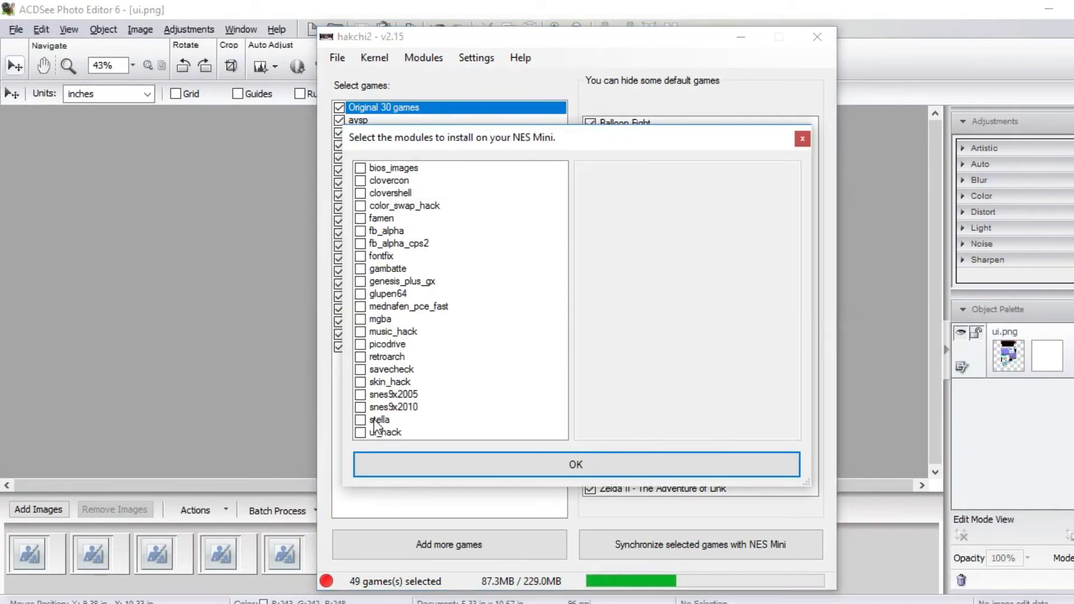
pyautogui.click(383, 435)
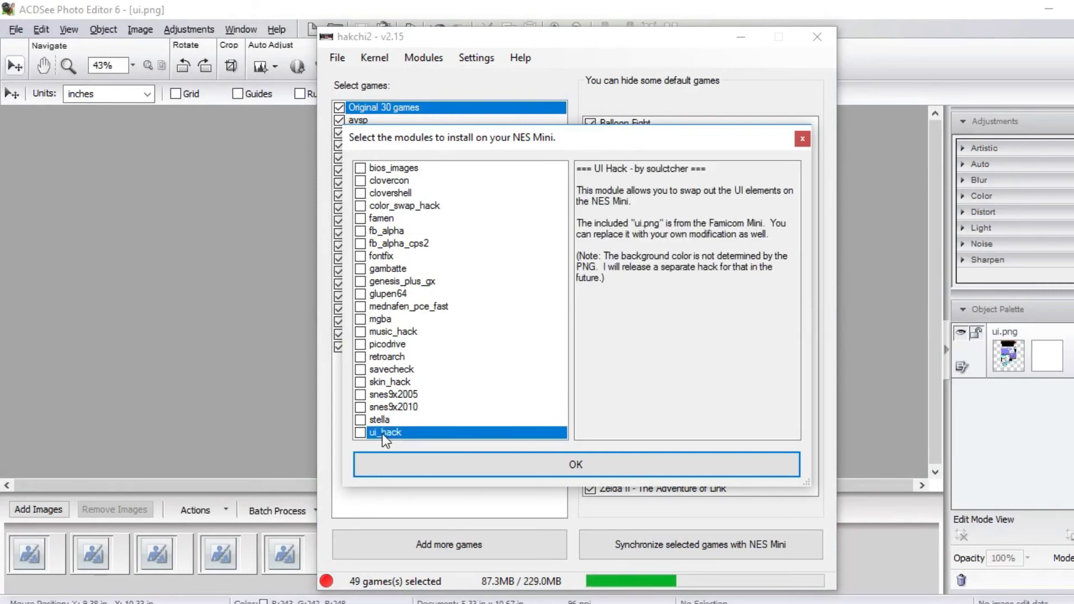
pyautogui.click(536, 462)
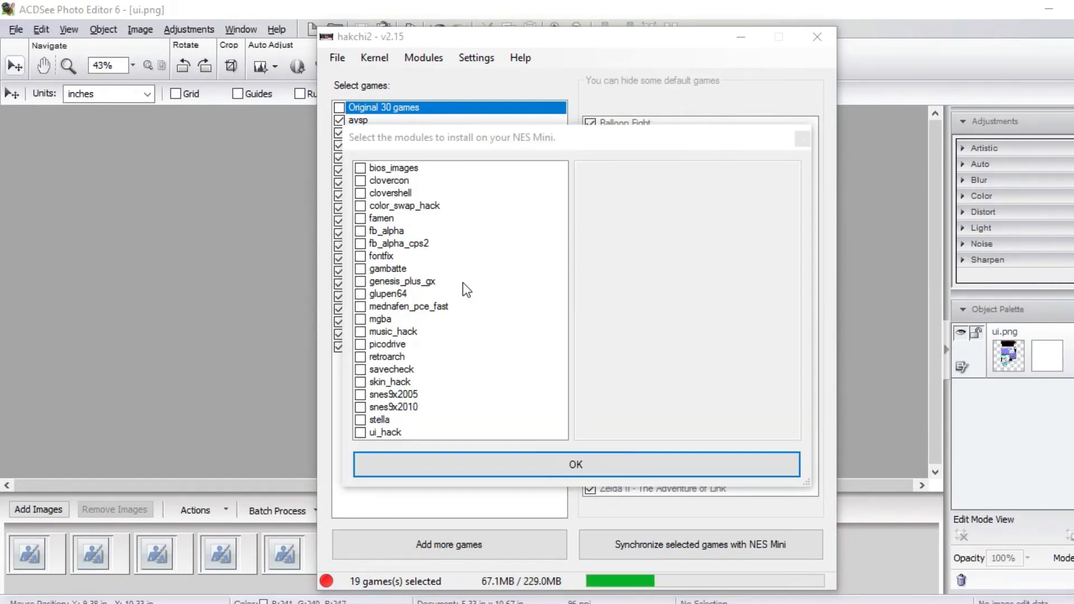
pyautogui.click(360, 207)
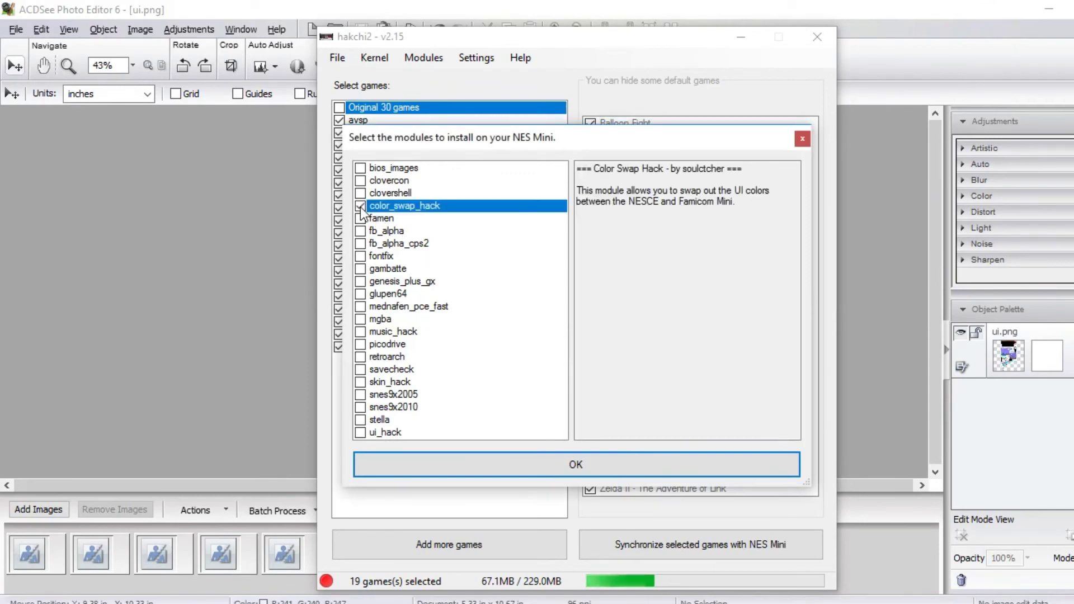
pyautogui.click(576, 460)
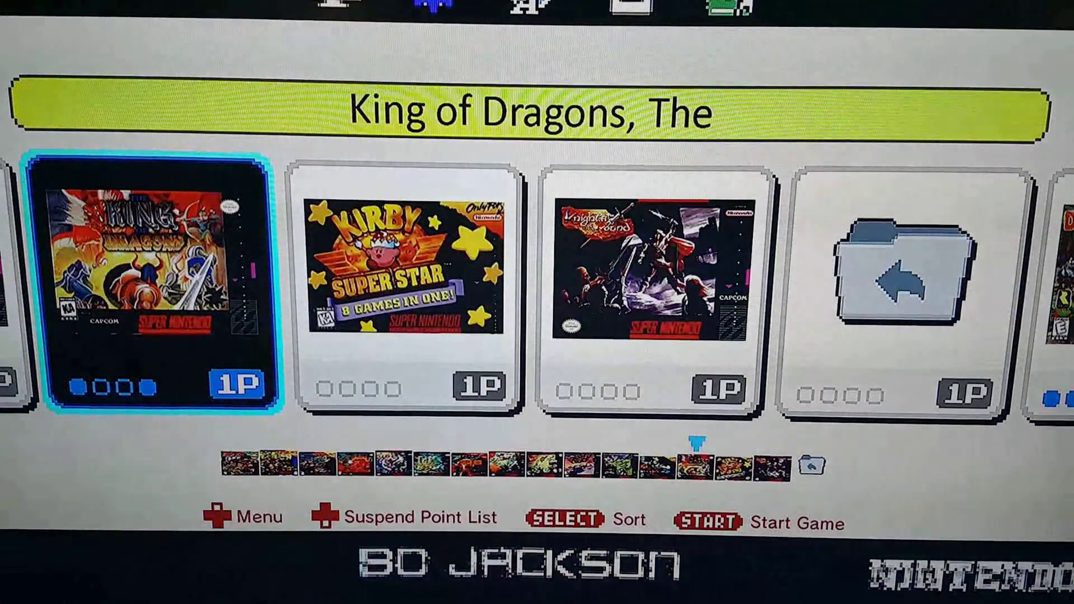
pyautogui.press('Right')
pyautogui.press('Right')
pyautogui.press('Right')
pyautogui.press('Right')
pyautogui.press('Right')
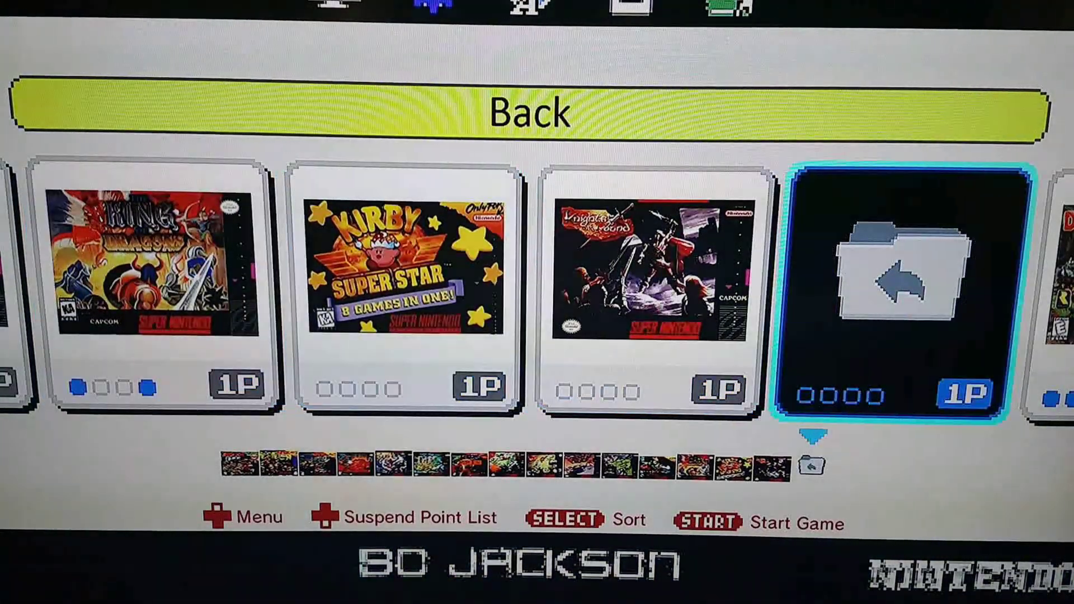
pyautogui.press('Down')
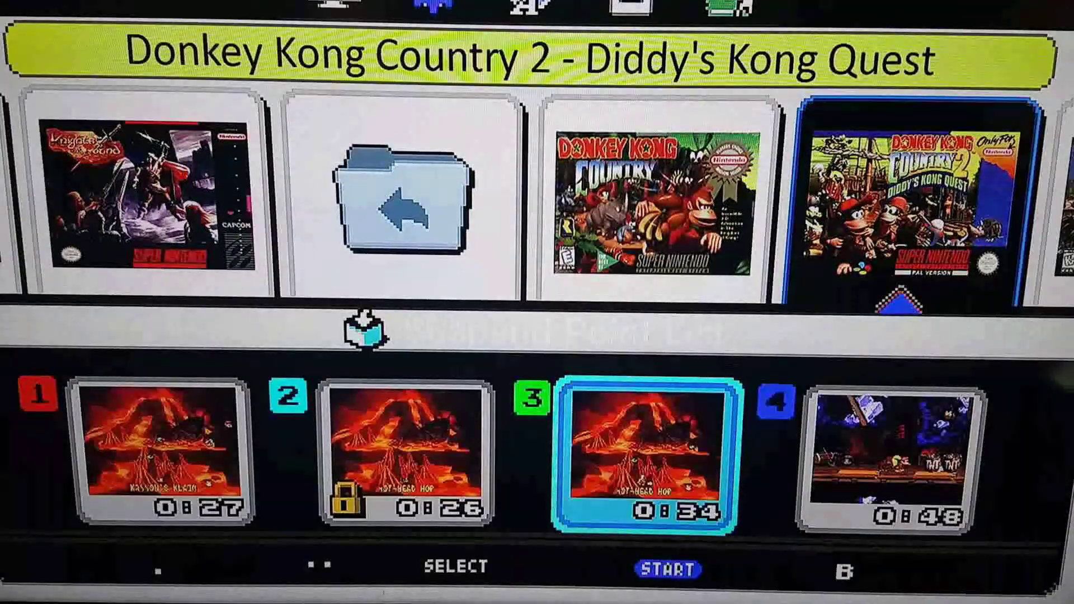
pyautogui.press('Up')
pyautogui.press('Right')
pyautogui.press('Right')
pyautogui.press('Down')
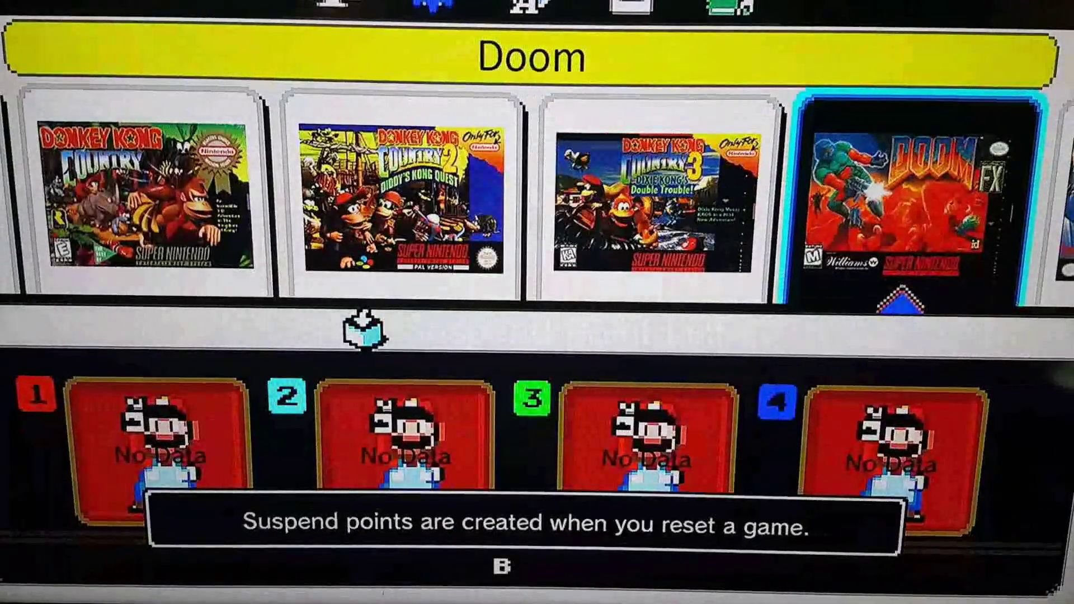
pyautogui.press('Up')
pyautogui.press('Right')
pyautogui.press('Right')
pyautogui.press('Down')
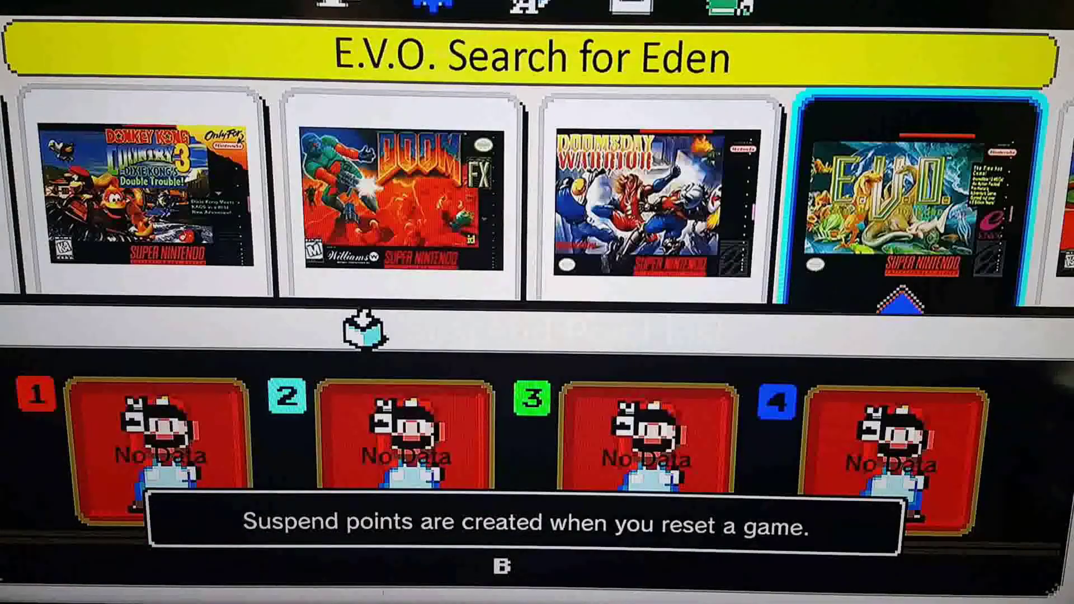
pyautogui.press('Up')
pyautogui.press('Right')
pyautogui.press('Right')
pyautogui.press('Right')
pyautogui.press('Right')
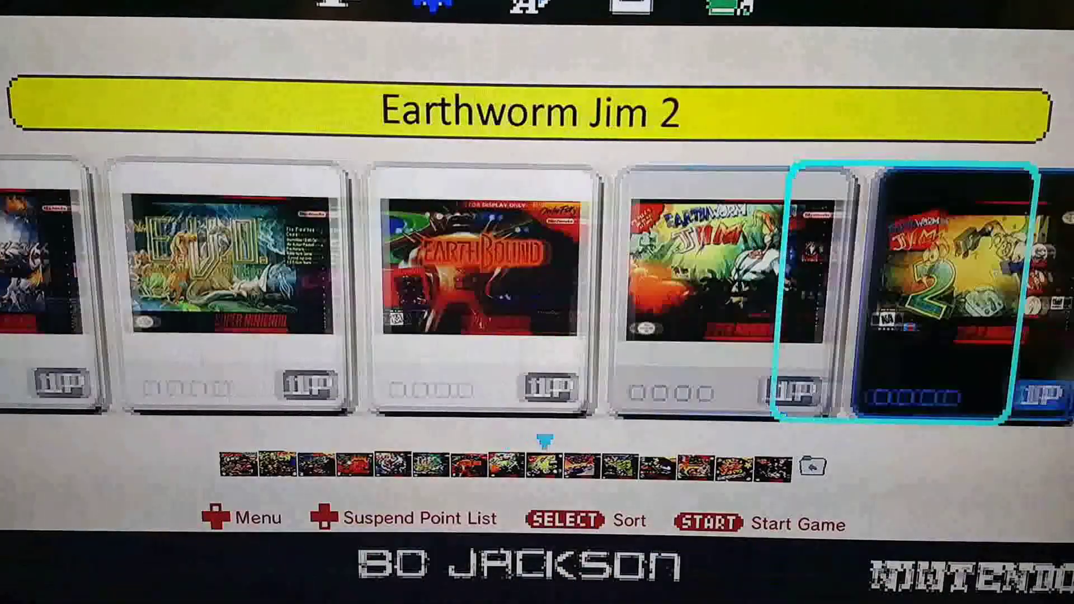
pyautogui.press('Down')
pyautogui.press('Up')
pyautogui.press('Left')
pyautogui.press('Left')
pyautogui.press('Up')
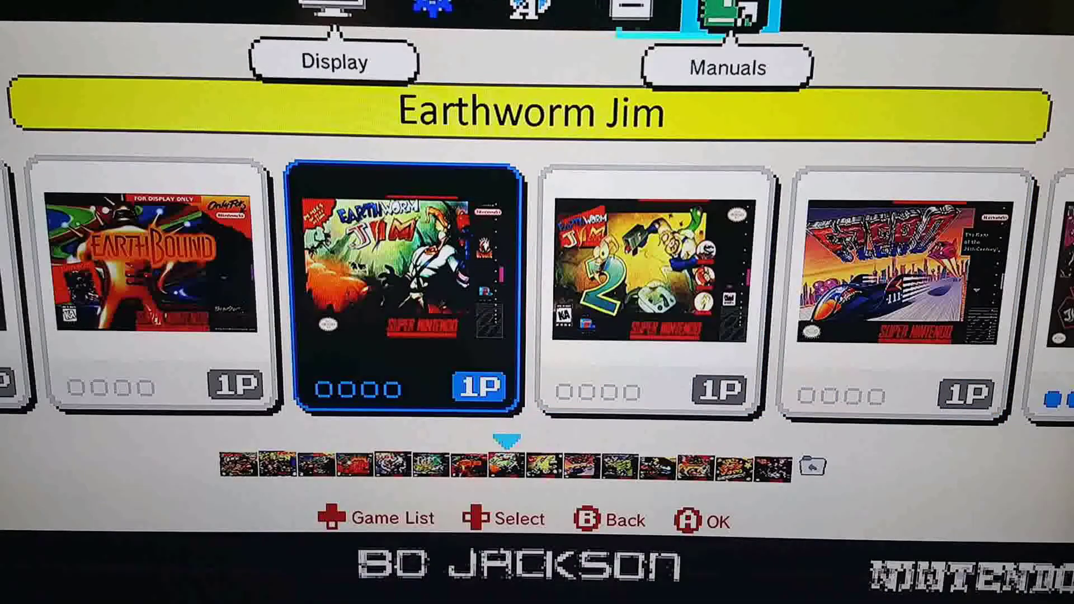
pyautogui.press('Down')
pyautogui.press('Down')
pyautogui.press('Up')
pyautogui.press('Left')
pyautogui.press('Left')
pyautogui.press('Left')
pyautogui.press('Left')
pyautogui.press('Left')
pyautogui.press('Left')
pyautogui.press('Left')
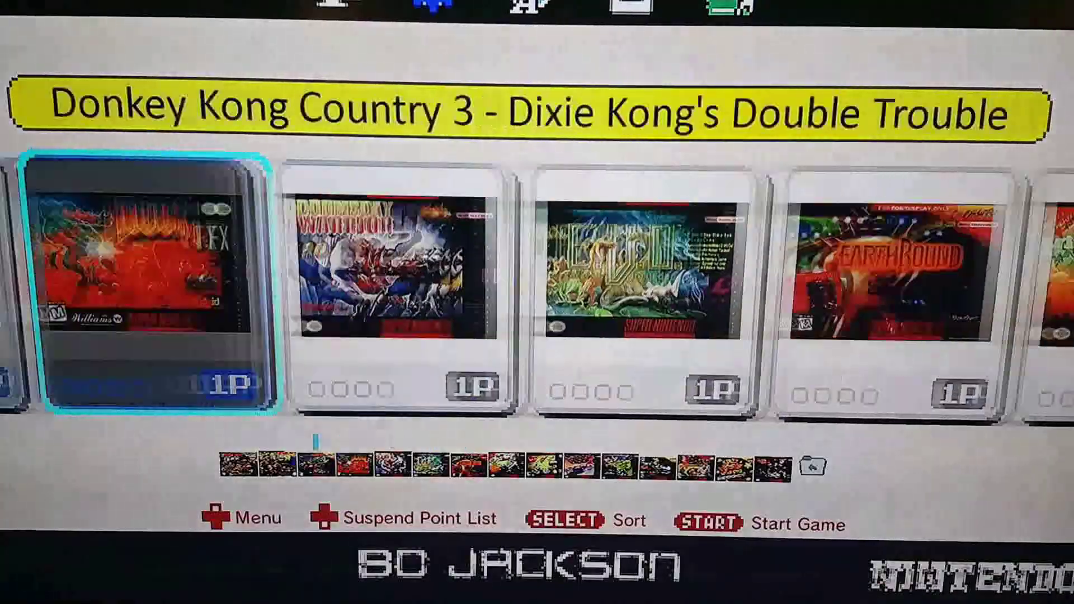
pyautogui.press('Left')
pyautogui.press('Left')
pyautogui.press('Left')
pyautogui.press('Left')
pyautogui.press('Left')
pyautogui.press('Left')
pyautogui.press('Left')
pyautogui.press('Left')
pyautogui.press('Left')
pyautogui.press('Left')
pyautogui.press('Left')
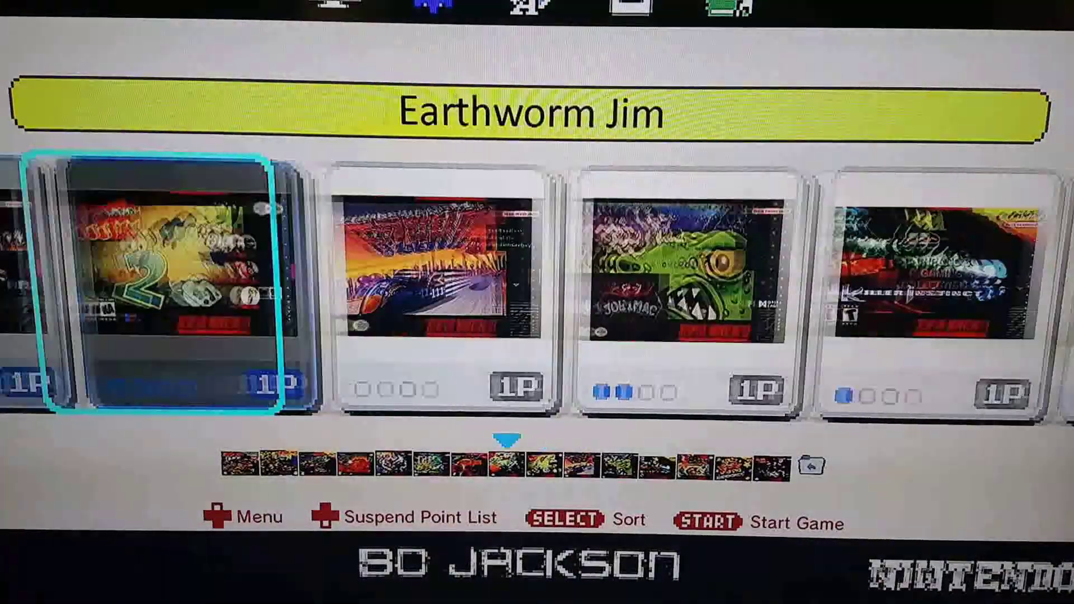